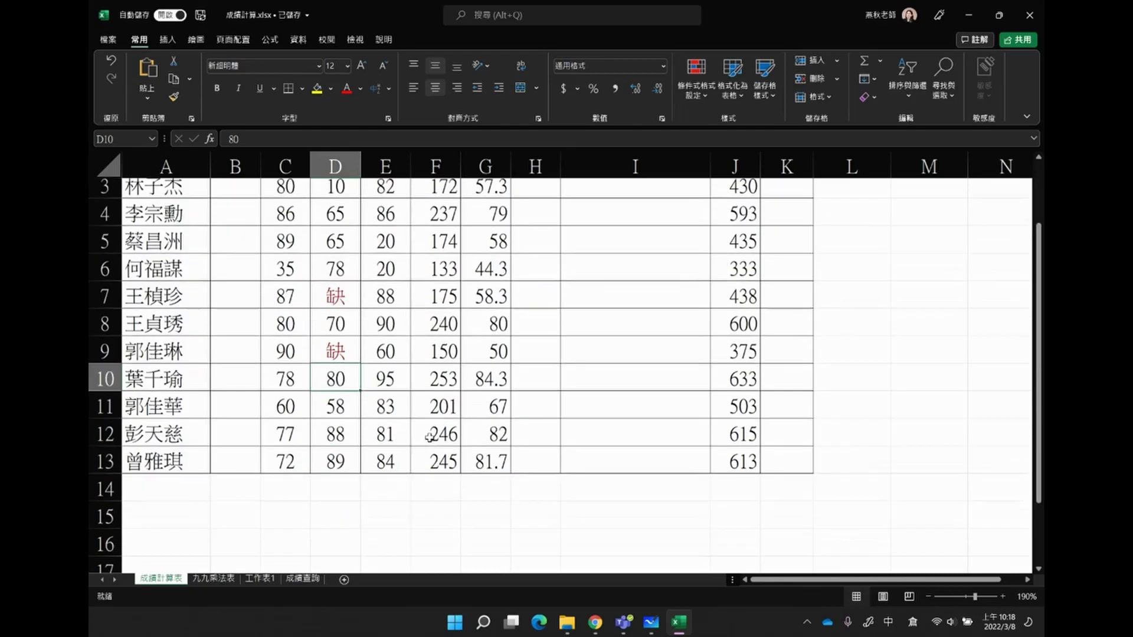
Step: Fill the 座號 column from B2 down to B13 as a series from 1 to 12
{"action": "left_click", "coordinate": [232, 461]}
{"action": "scroll", "coordinate": [231, 461], "scroll_direction": "up", "scroll_amount": 1}
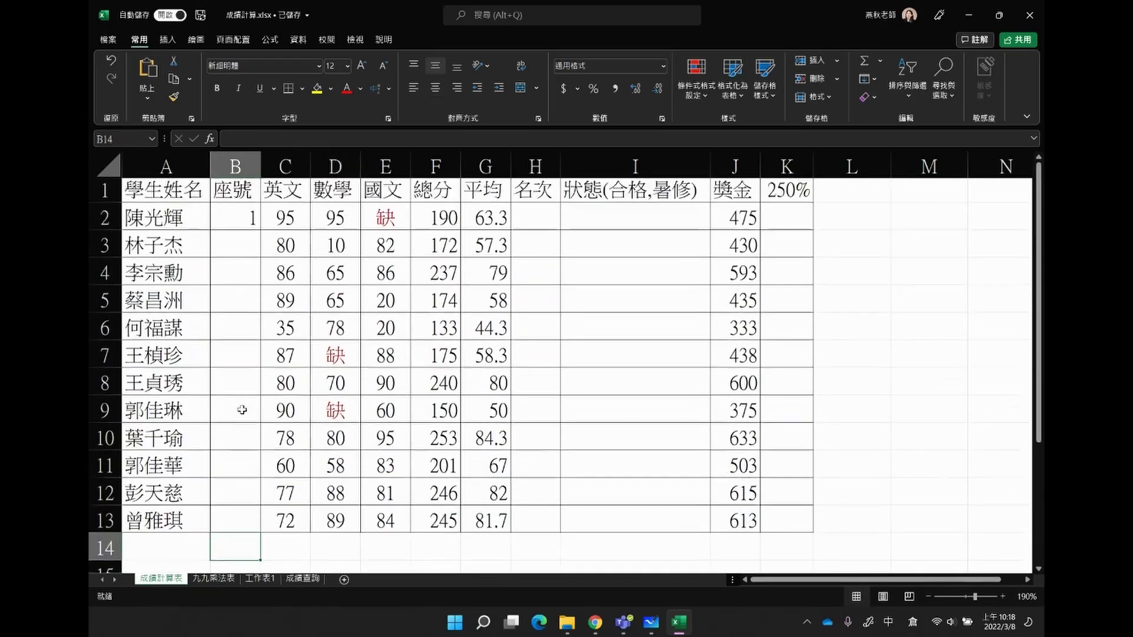
{"action": "left_click", "coordinate": [242, 223]}
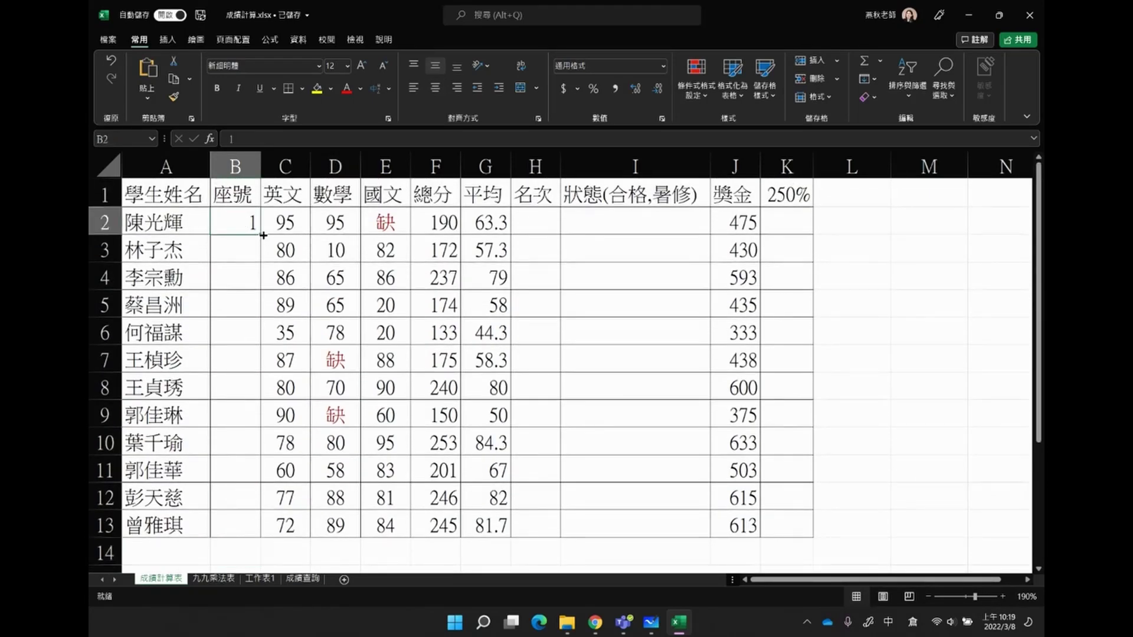
{"action": "double_click", "coordinate": [265, 239]}
{"action": "scroll", "coordinate": [336, 492], "scroll_direction": "down", "scroll_amount": 2}
{"action": "left_click", "coordinate": [272, 381]}
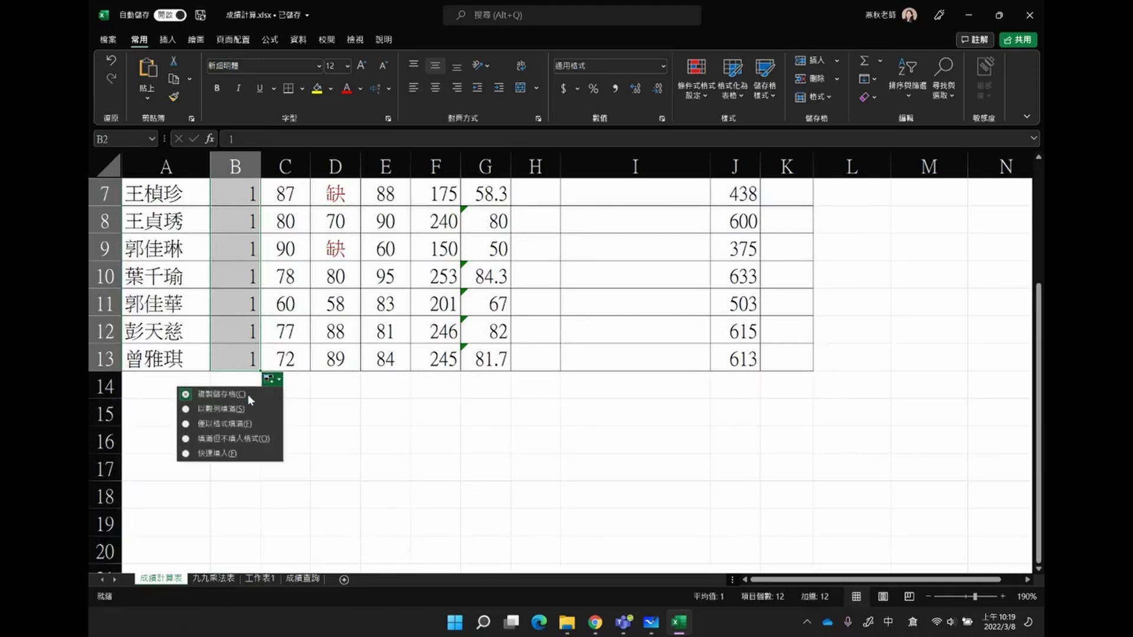
{"action": "left_click", "coordinate": [227, 413]}
{"action": "scroll", "coordinate": [227, 416], "scroll_direction": "up", "scroll_amount": 2}
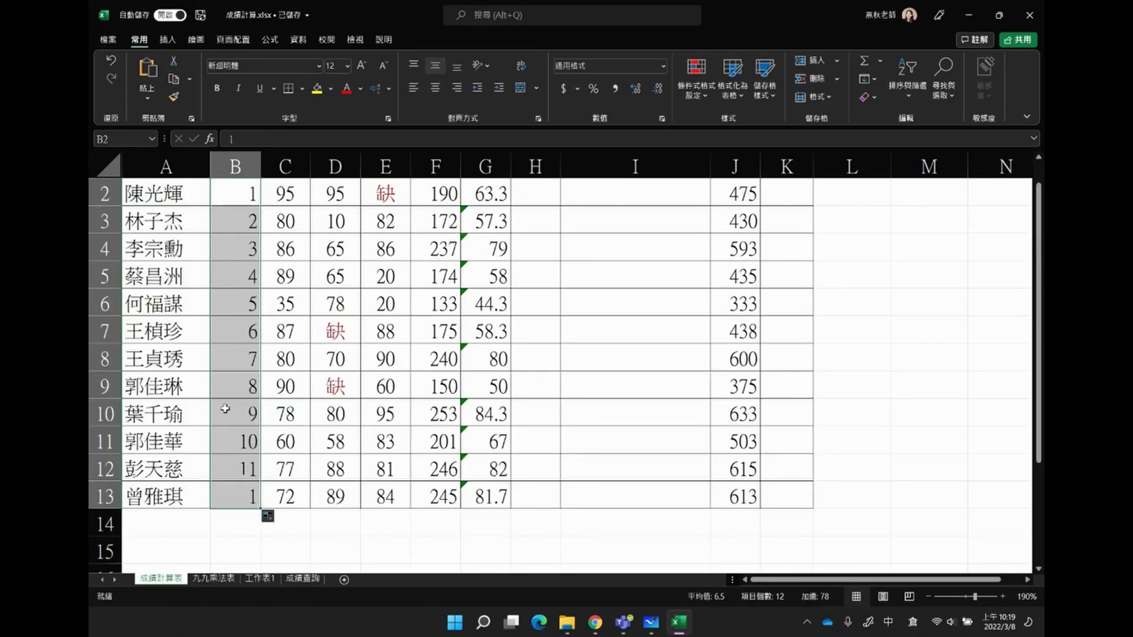
Step: Enter the label 各科最高 in B14 below the seat numbers
{"action": "left_click", "coordinate": [238, 532]}
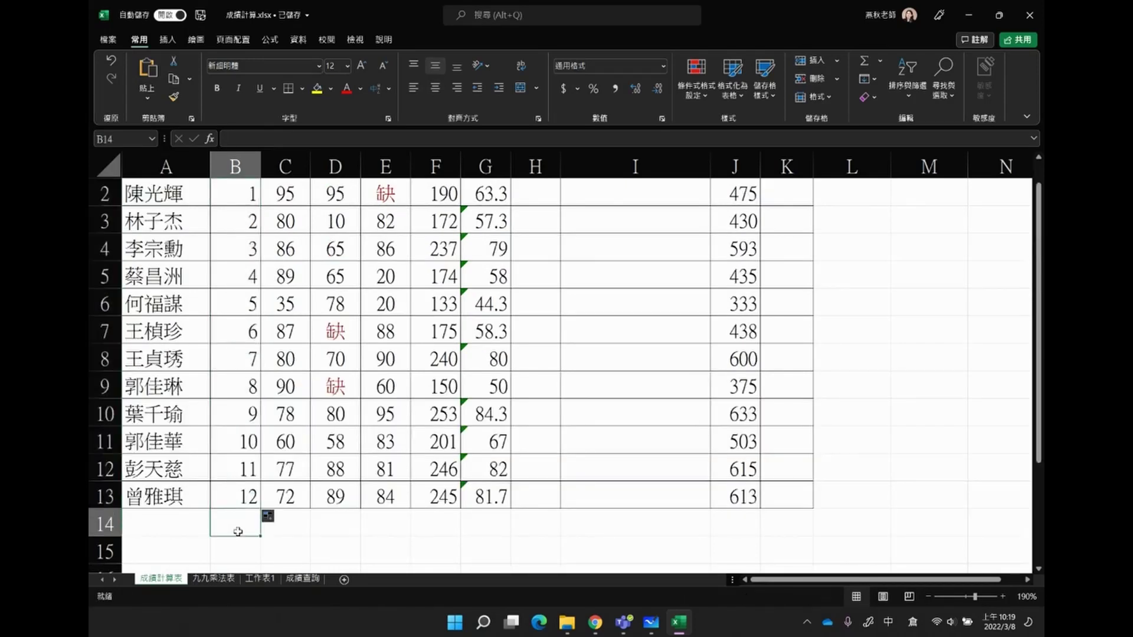
{"action": "type", "text": "各科日"}
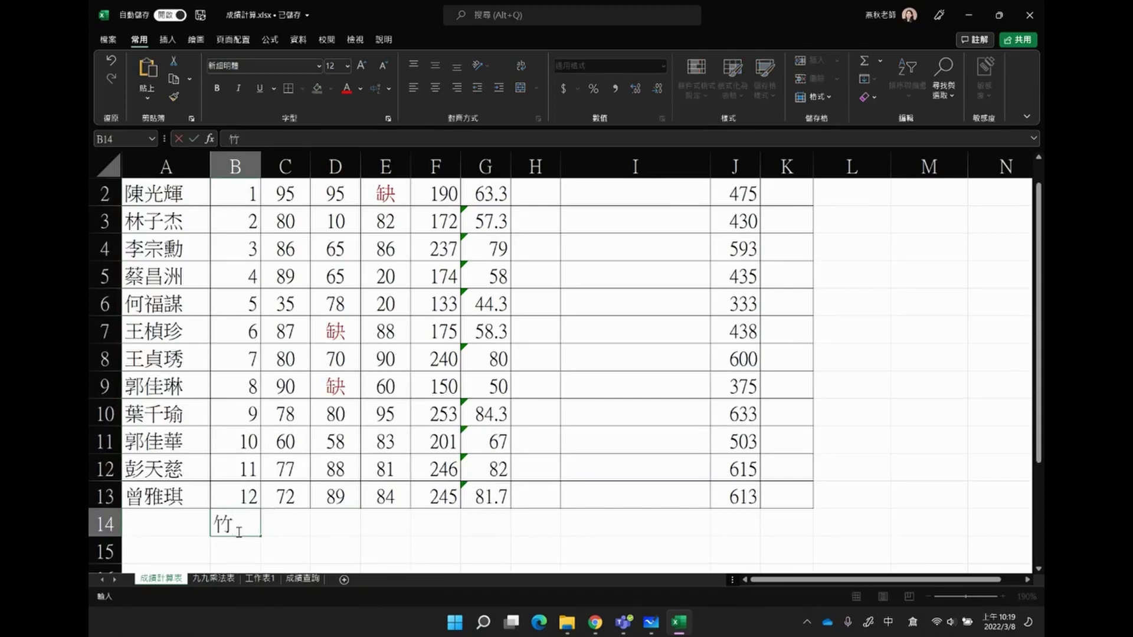
{"action": "type", "text": "最高"}
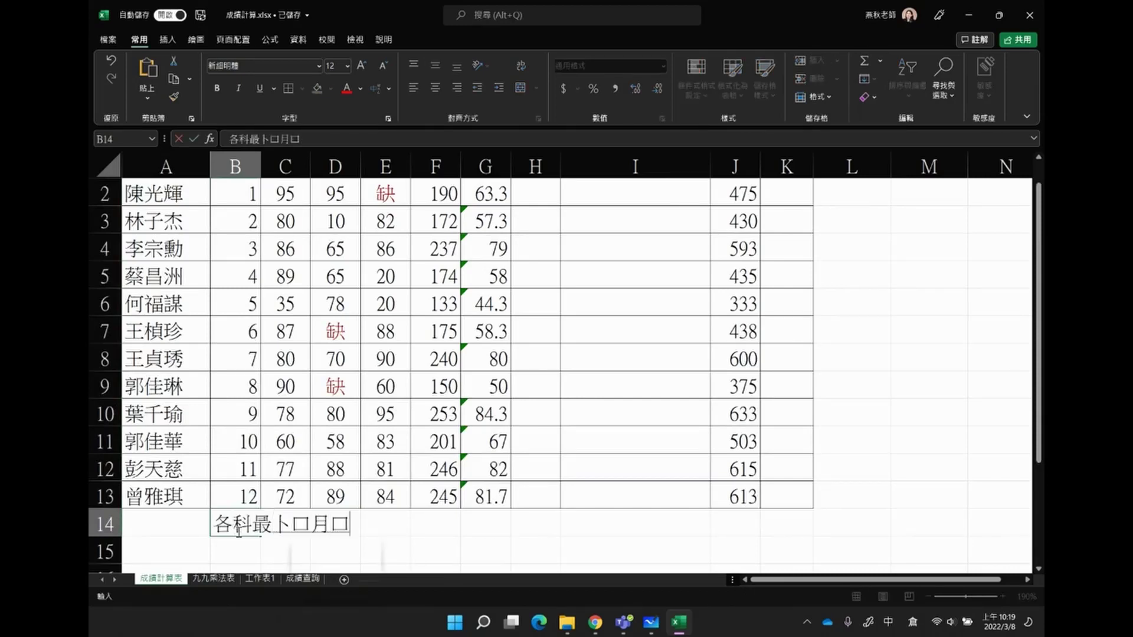
{"action": "key", "text": "Return"}
Step: Enter 各科最高 in B15 as the starting text for the next label, leaving C15 empty
{"action": "type", "text": "各科最高"}
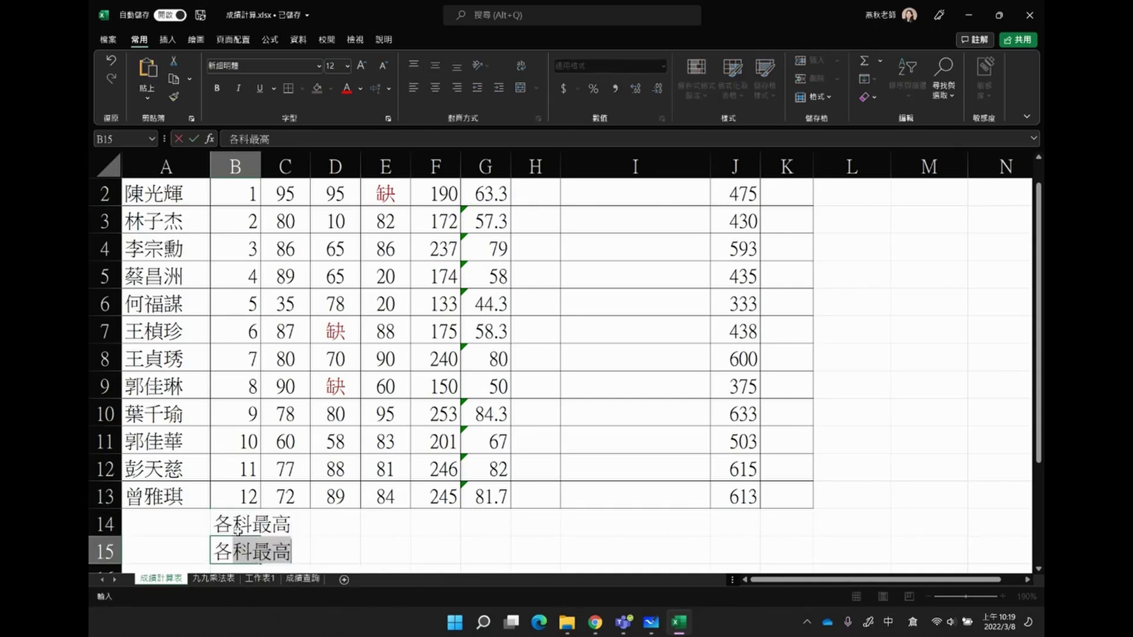
{"action": "key", "text": "Tab"}
{"action": "type", "text": "ohm"}
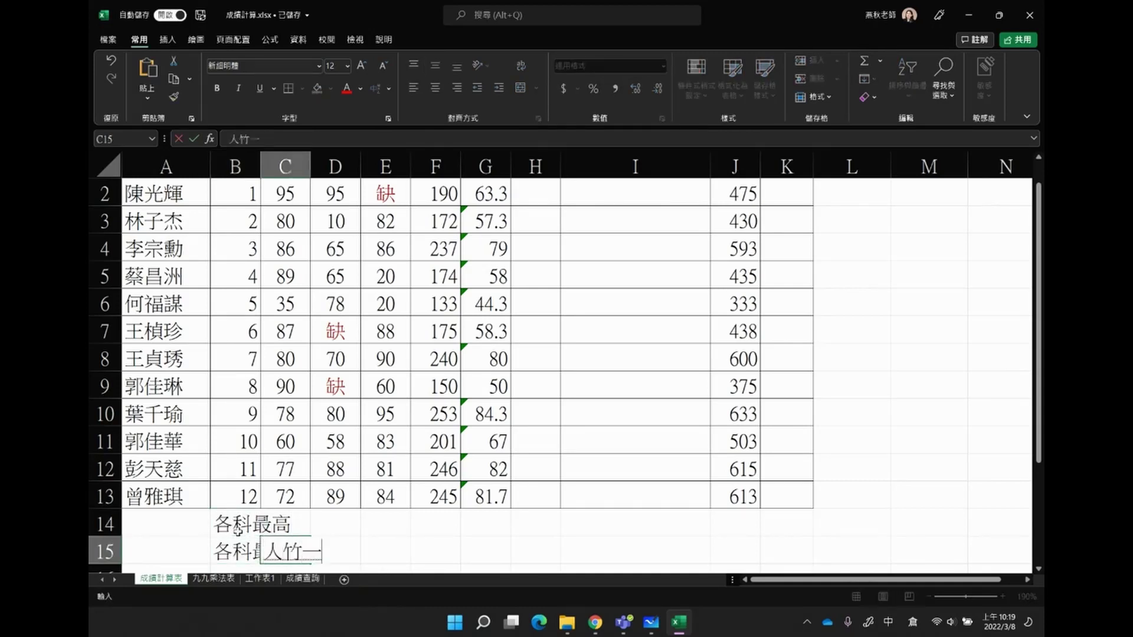
{"action": "key", "text": "BackSpace"}
{"action": "key", "text": "BackSpace"}
{"action": "key", "text": "BackSpace"}
{"action": "key", "text": "Left"}
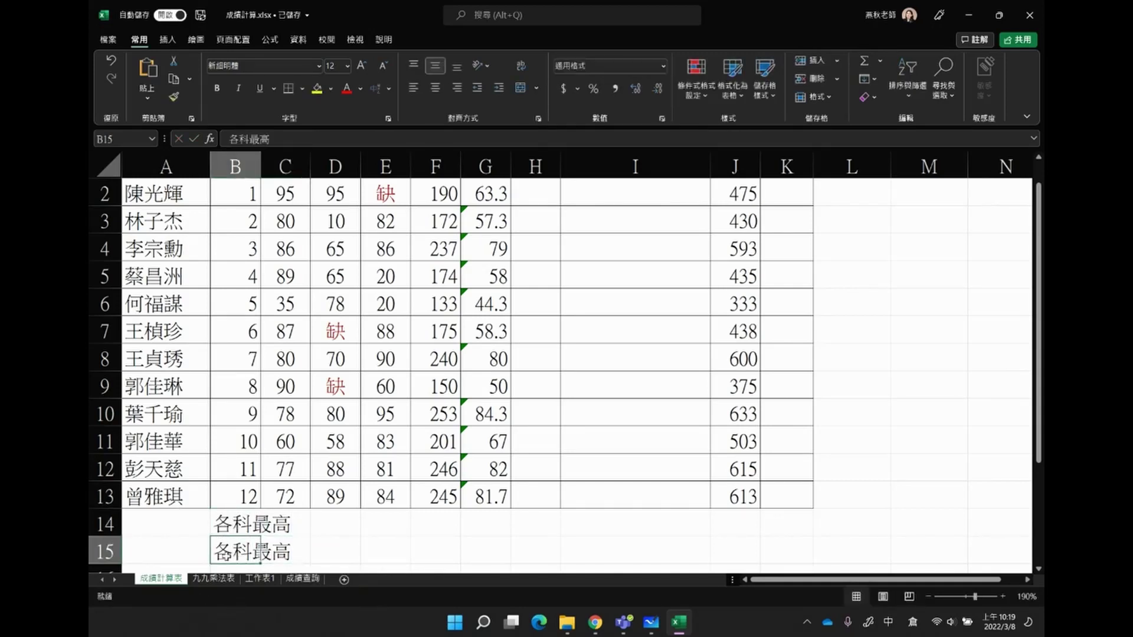
Step: Edit the label in B15 so that it reads 各科最低
{"action": "key", "text": "F2"}
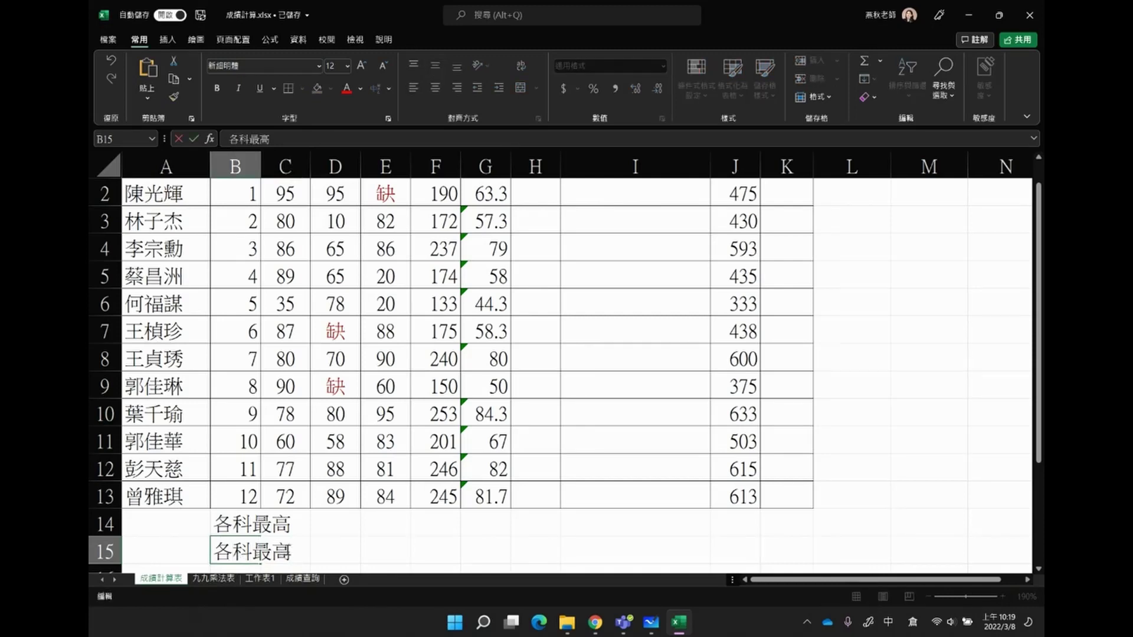
{"action": "type", "text": "ohm"}
{"action": "key", "text": "space"}
{"action": "key", "text": "Return"}
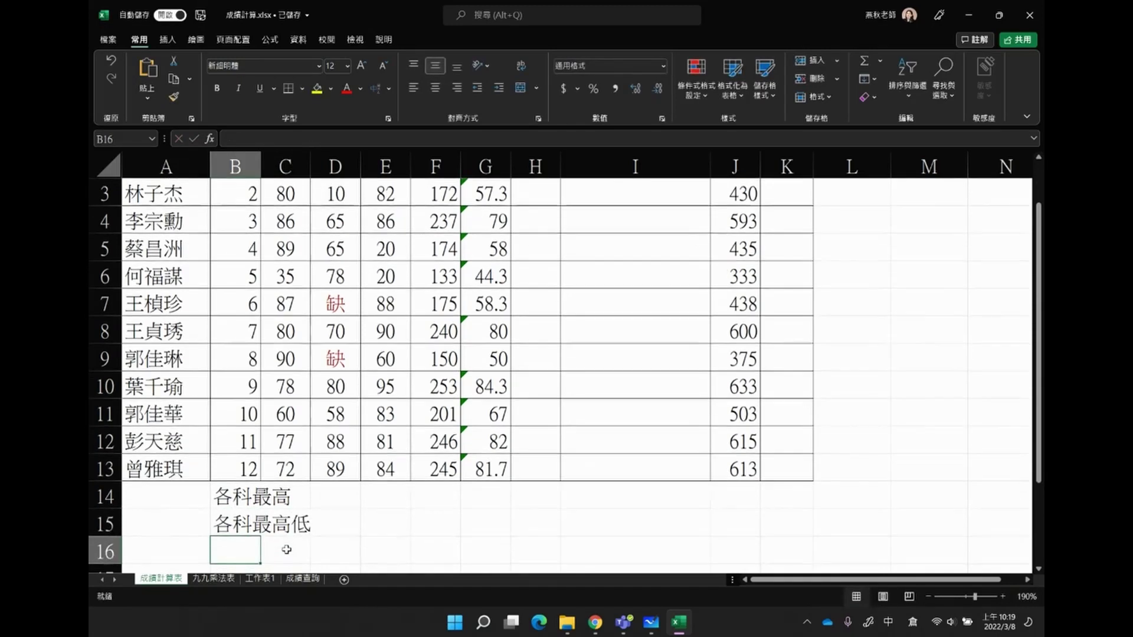
{"action": "double_click", "coordinate": [273, 524]}
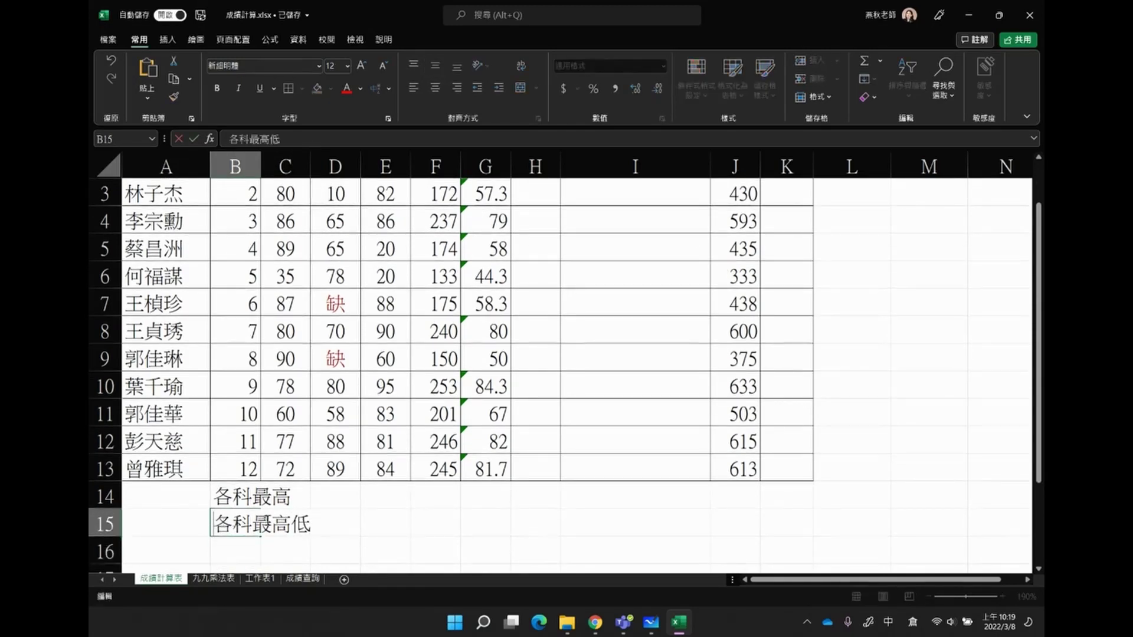
{"action": "left_click_drag", "start_coordinate": [273, 524], "coordinate": [292, 524]}
{"action": "key", "text": "Delete"}
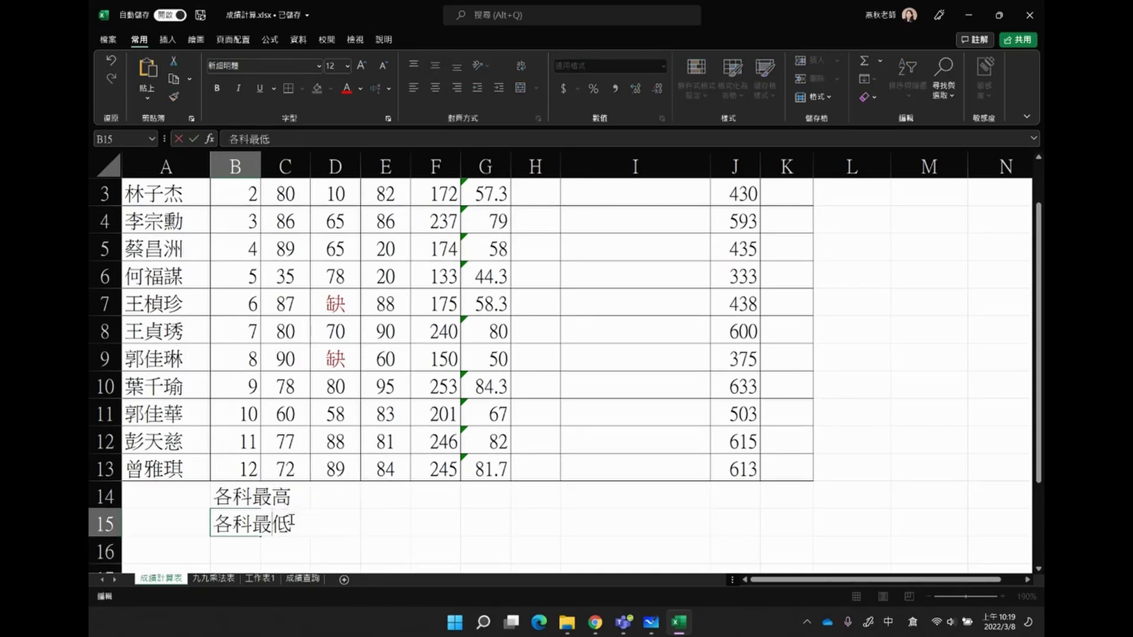
{"action": "key", "text": "Return"}
Step: Enter the labels 應到人數 in B16 and 實到人數 in B17
{"action": "type", "text": "應"}
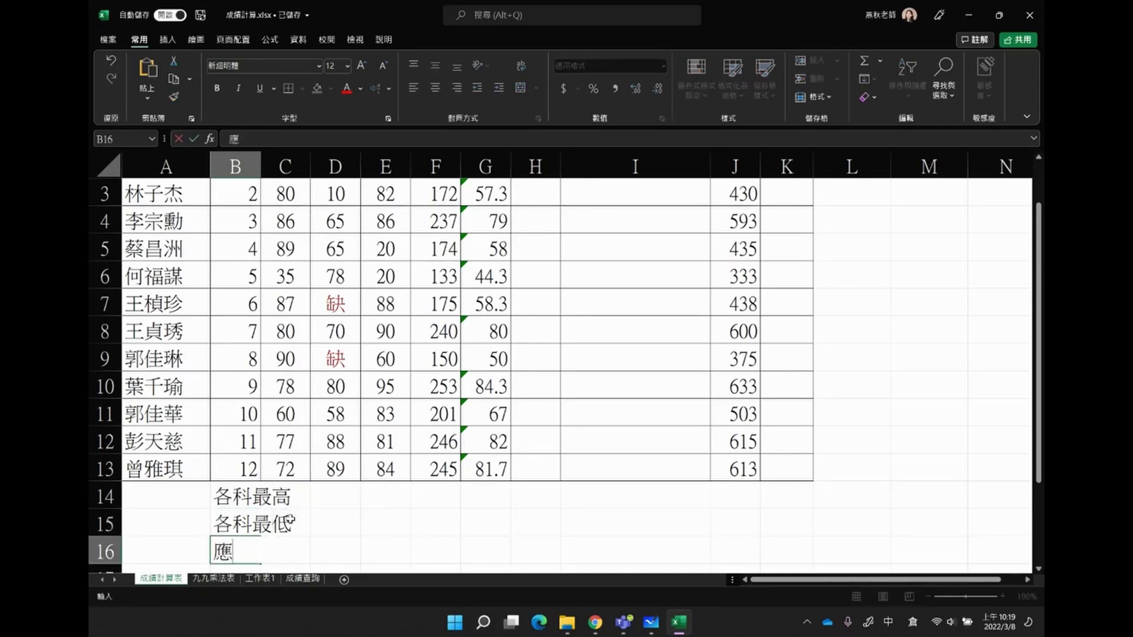
{"action": "type", "text": "到人數"}
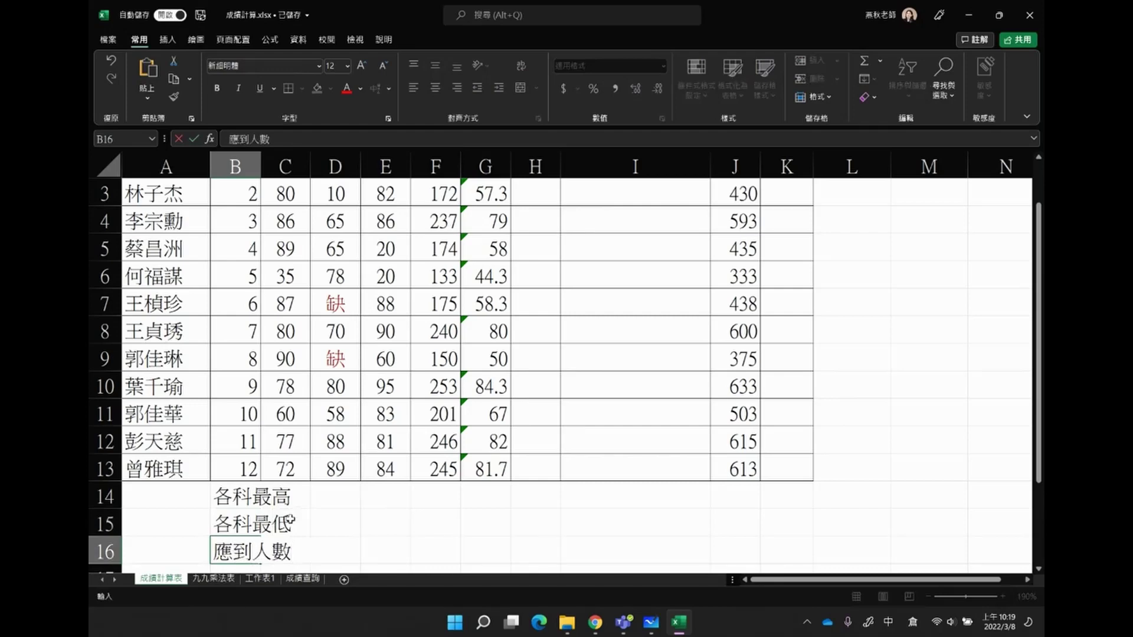
{"action": "key", "text": "Return"}
{"action": "type", "text": "實一士"}
{"action": "type", "text": "數"}
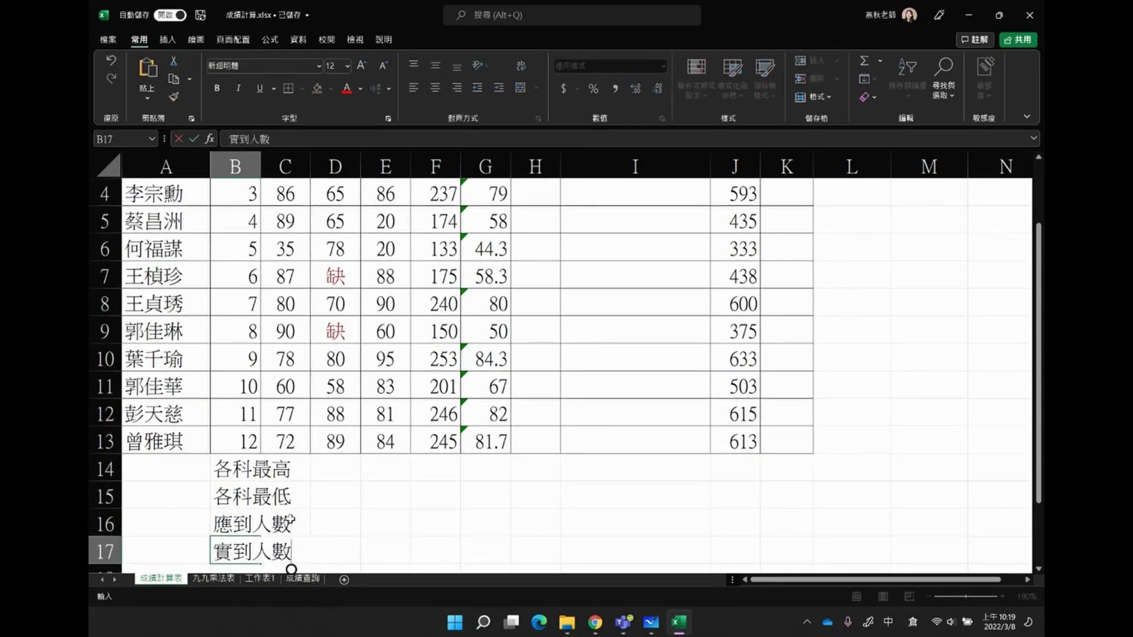
{"action": "key", "text": "Return"}
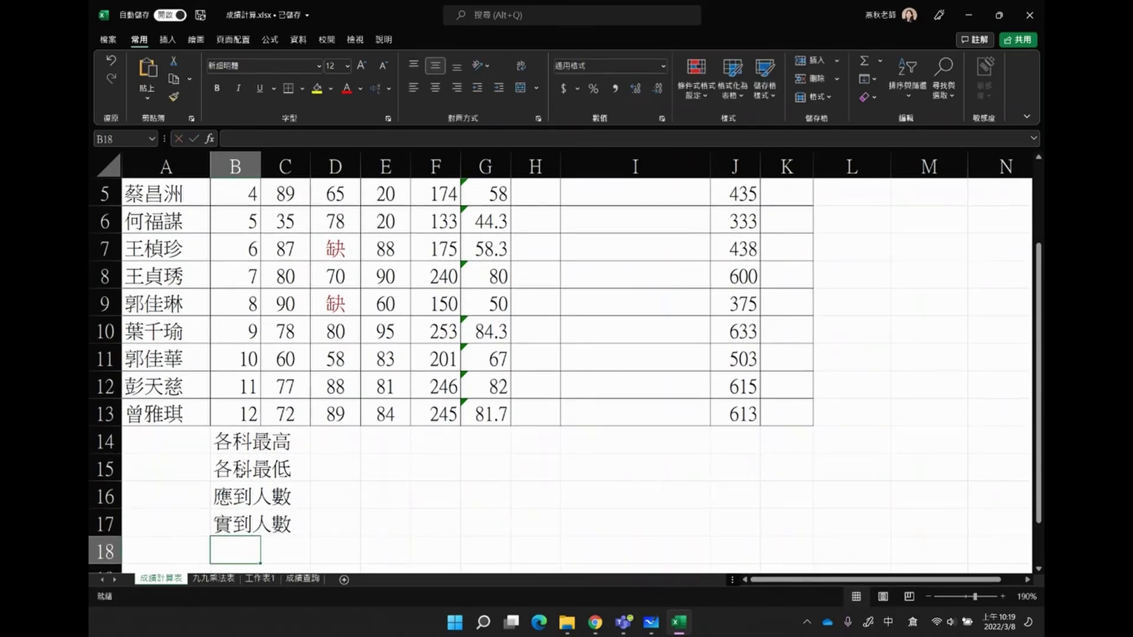
{"action": "left_click_drag", "start_coordinate": [218, 453], "coordinate": [236, 527]}
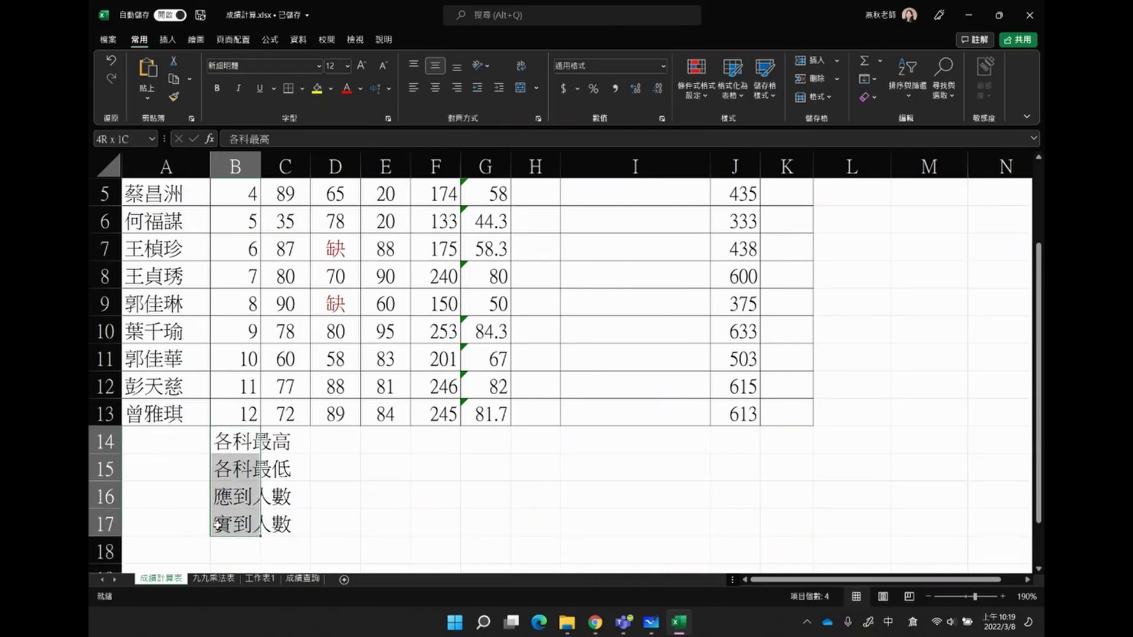
{"action": "left_click_drag", "start_coordinate": [239, 325], "coordinate": [238, 408]}
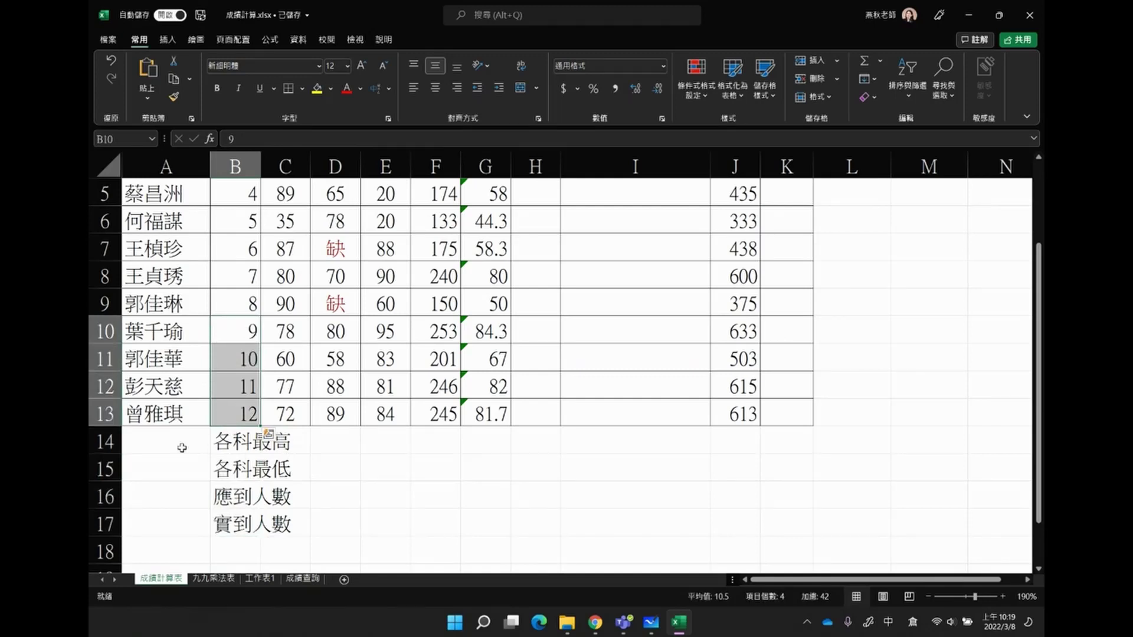
{"action": "left_click_drag", "start_coordinate": [182, 446], "coordinate": [231, 444]}
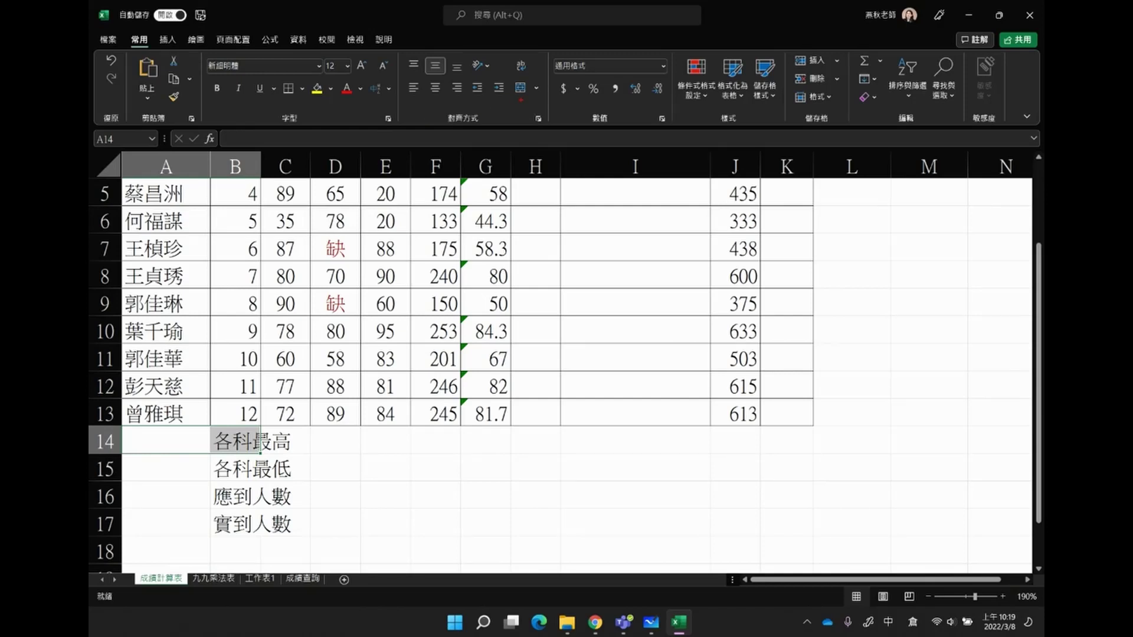
{"action": "left_click_drag", "start_coordinate": [520, 100], "coordinate": [513, 88]}
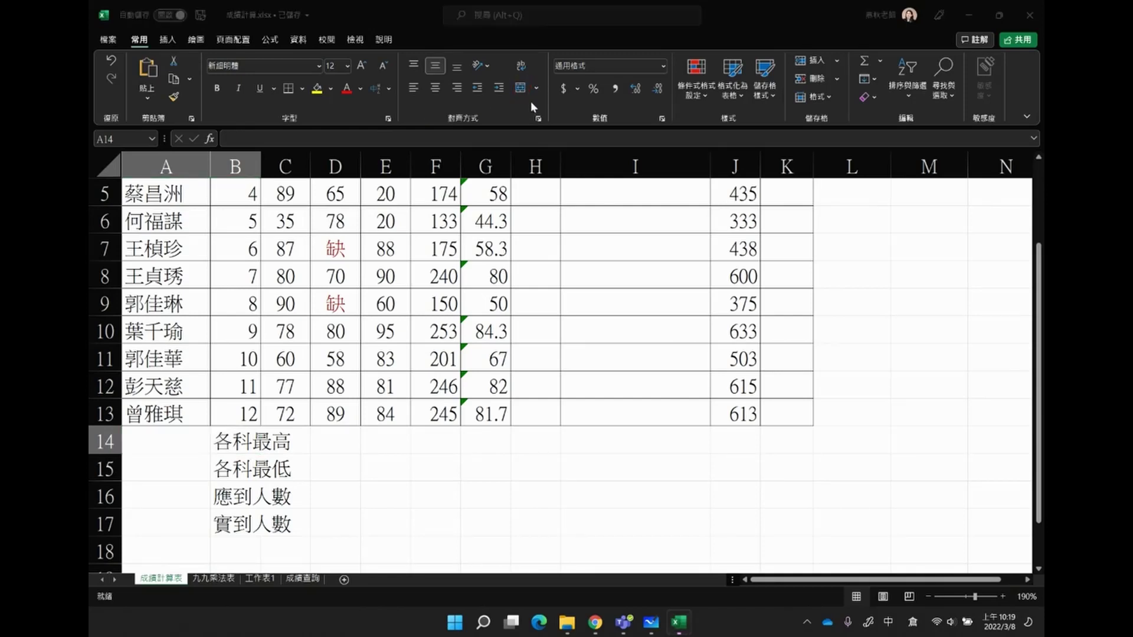
{"action": "left_click", "coordinate": [537, 87]}
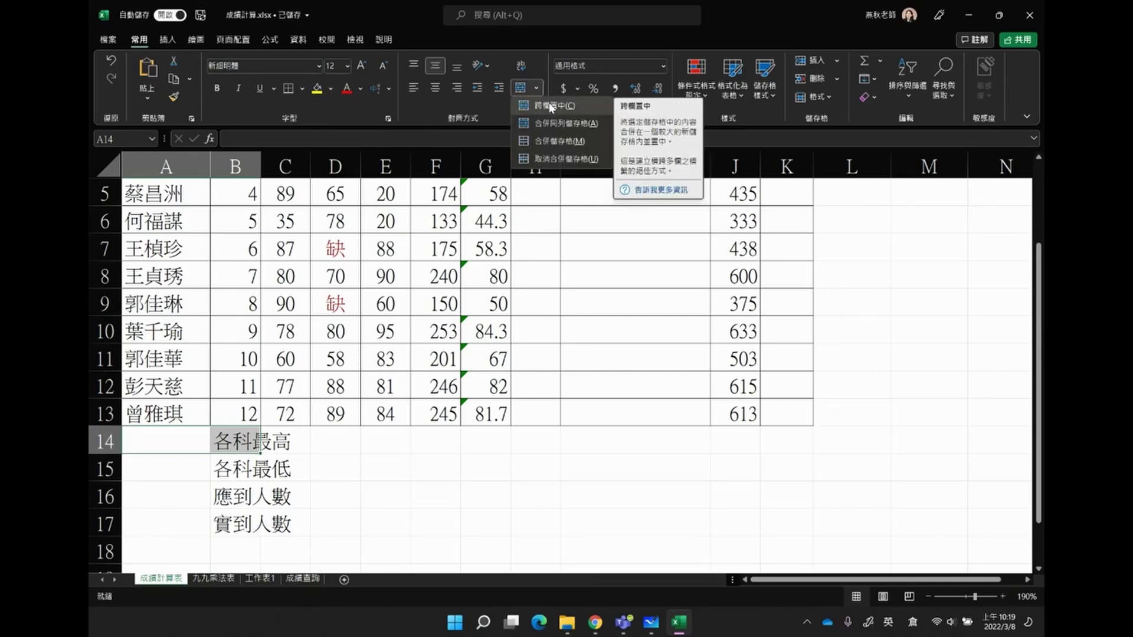
{"action": "key", "text": "Escape"}
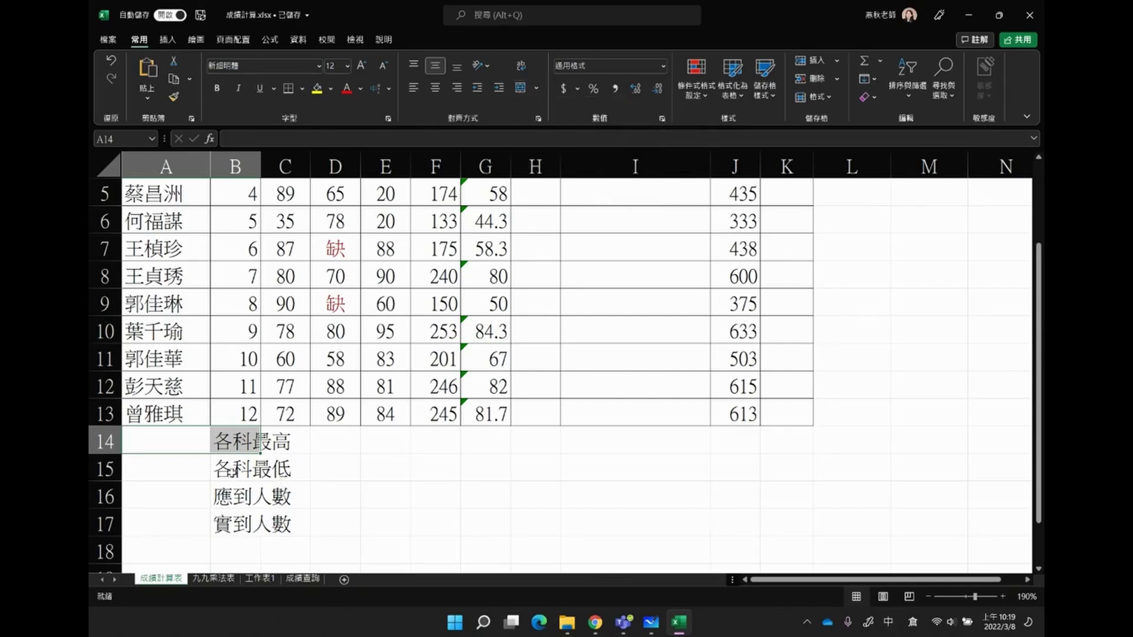
Step: Try to merge and center the whole range A14:B17 and undo the change
{"action": "left_click_drag", "start_coordinate": [187, 444], "coordinate": [230, 527]}
{"action": "left_click_drag", "start_coordinate": [192, 445], "coordinate": [239, 522]}
{"action": "left_click", "coordinate": [214, 490]}
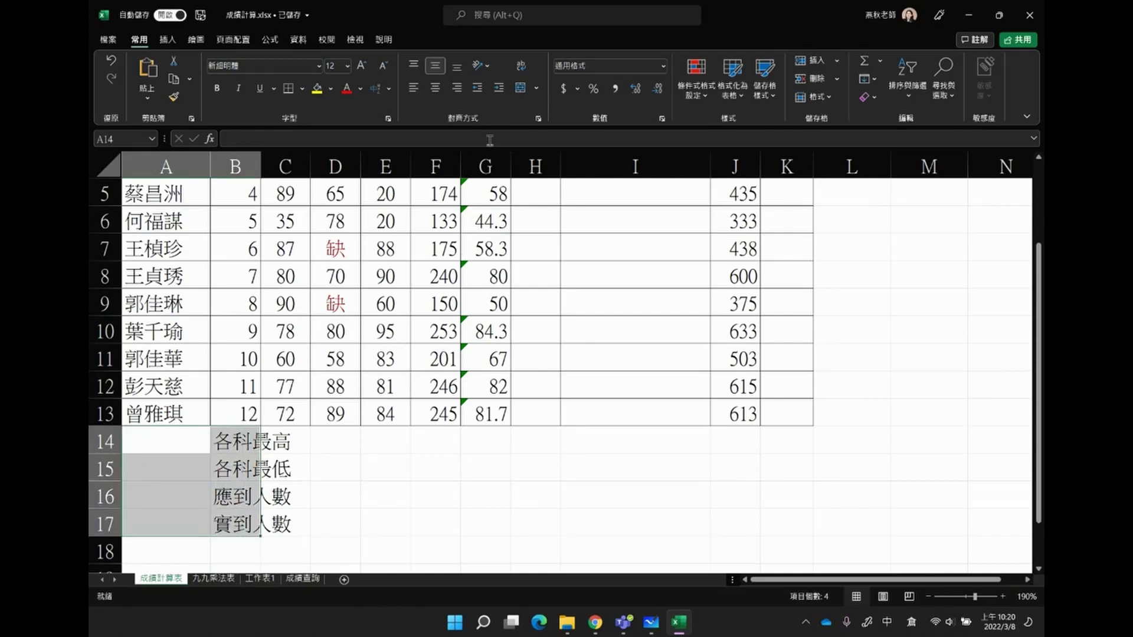
{"action": "left_click", "coordinate": [536, 88]}
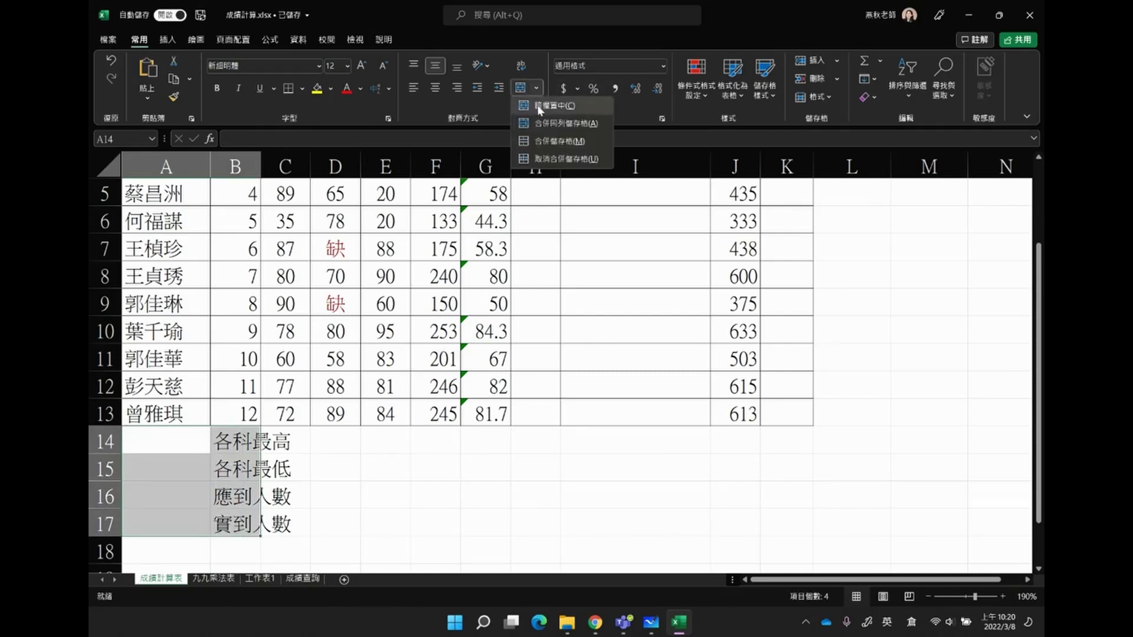
{"action": "left_click", "coordinate": [537, 108]}
{"action": "left_click", "coordinate": [553, 347]}
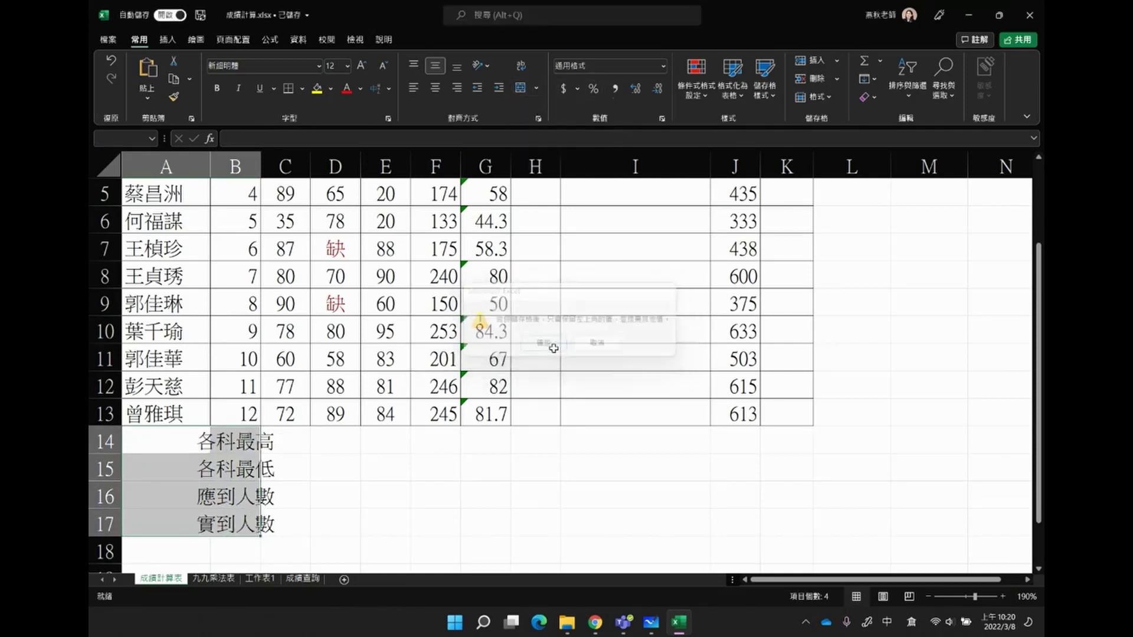
{"action": "key", "text": "ctrl+z"}
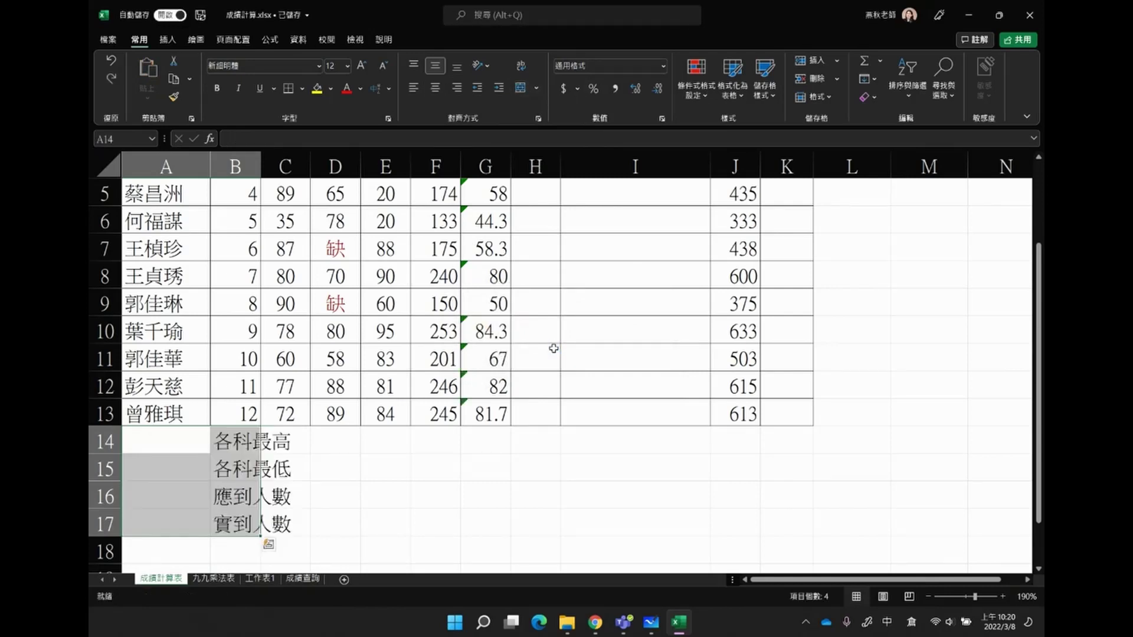
Step: Merge A14:B17 row by row with the merge-across option (合併同列儲存格) and right-align the four labels
{"action": "left_click", "coordinate": [538, 88]}
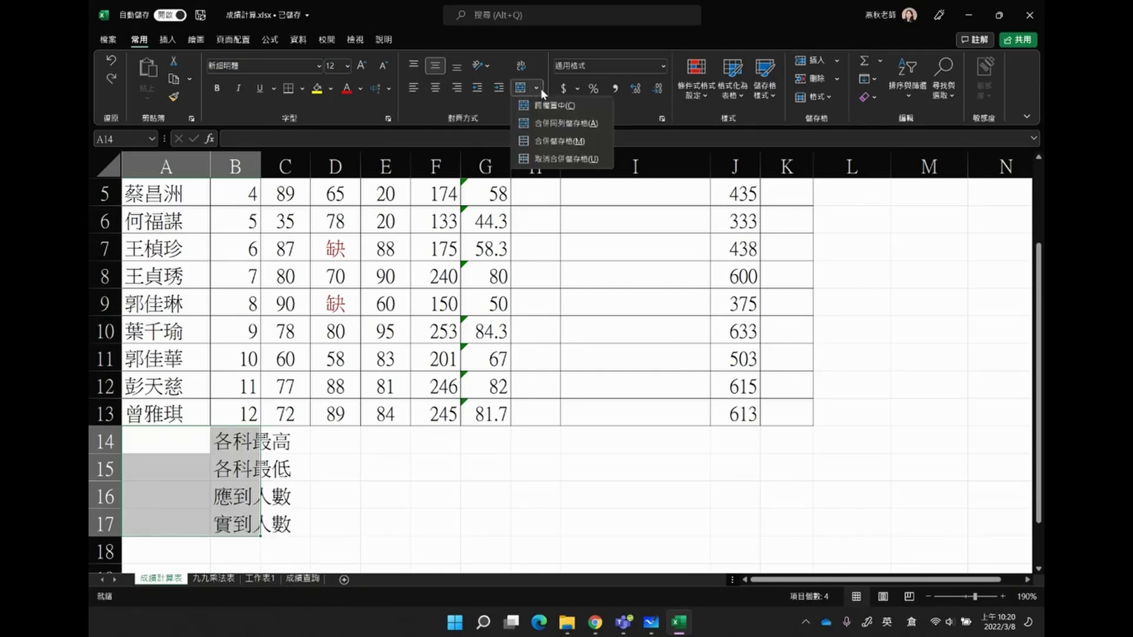
{"action": "left_click", "coordinate": [582, 126]}
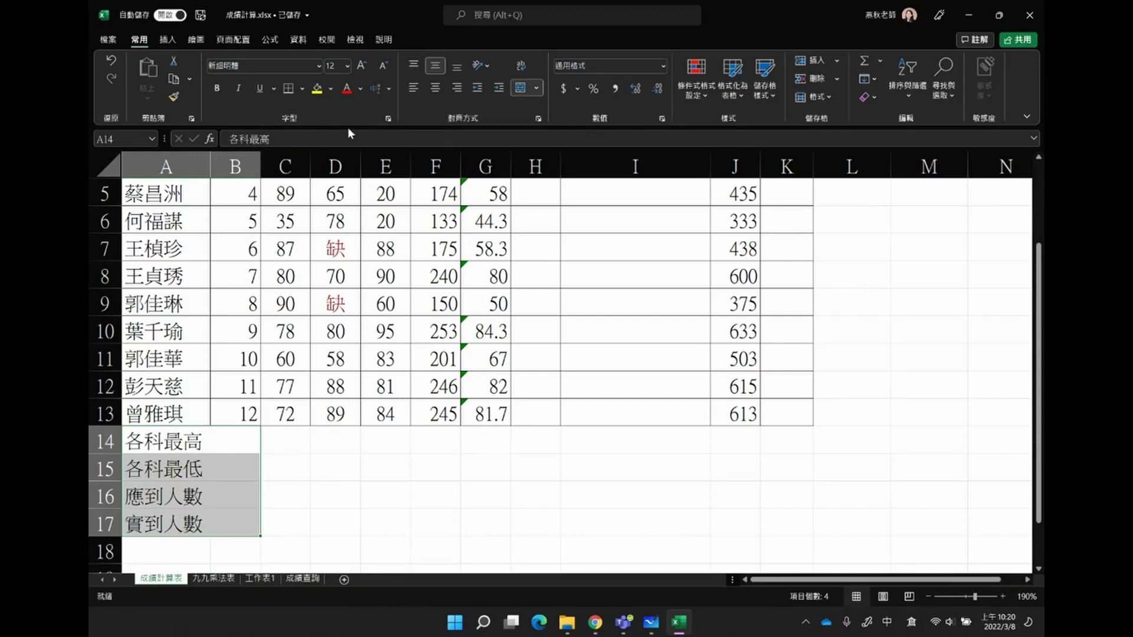
{"action": "left_click", "coordinate": [456, 89]}
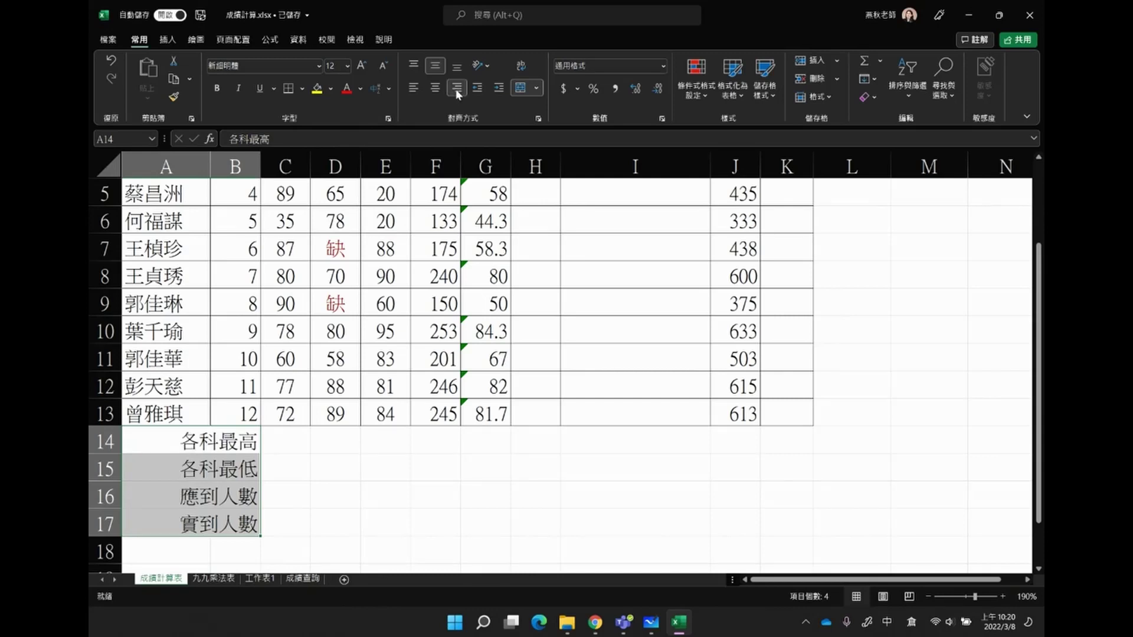
Step: Calculate the highest 英文 score in C14 with =MAX(C2:C13)
{"action": "left_click", "coordinate": [311, 444]}
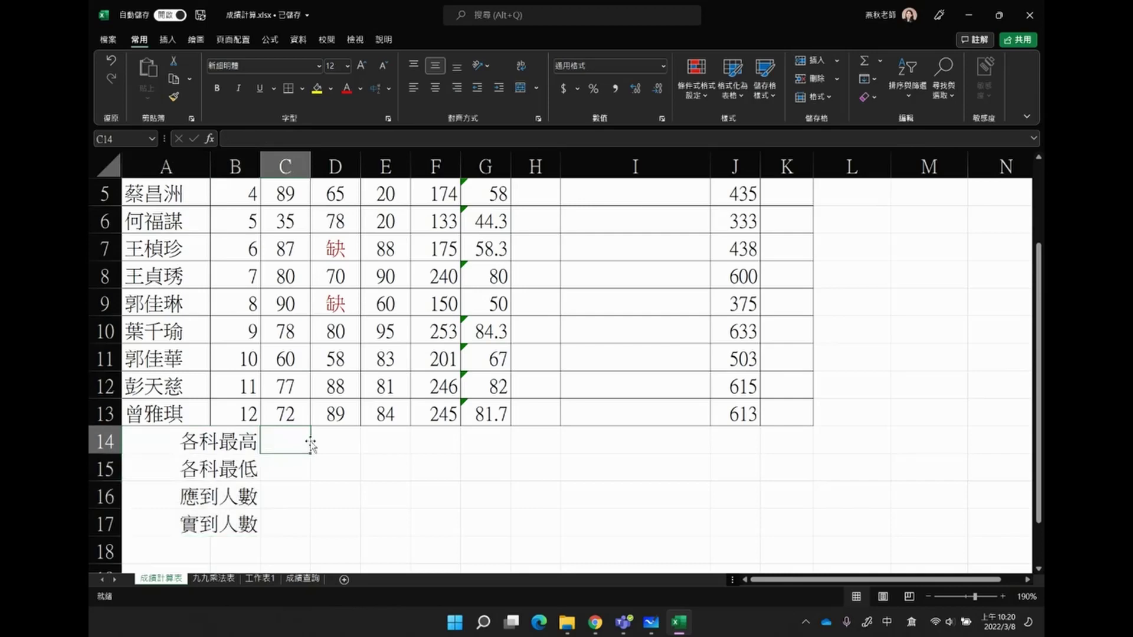
{"action": "key", "text": "shift"}
{"action": "left_click", "coordinate": [878, 61]}
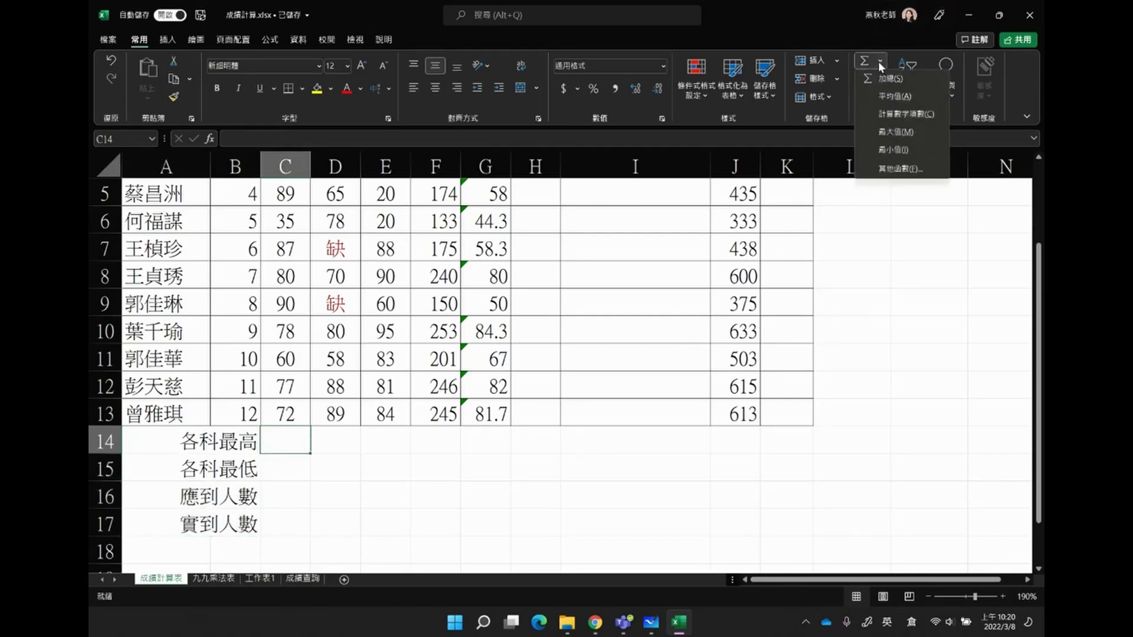
{"action": "left_click", "coordinate": [896, 132]}
{"action": "scroll", "coordinate": [671, 288], "scroll_direction": "up", "scroll_amount": 1}
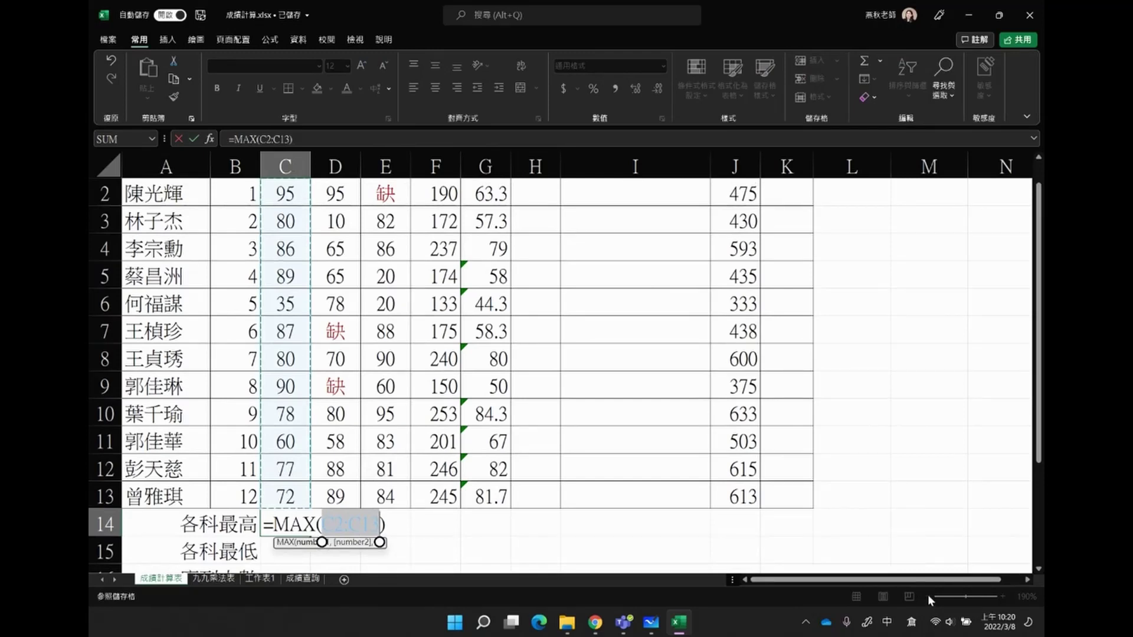
{"action": "key", "text": "Return"}
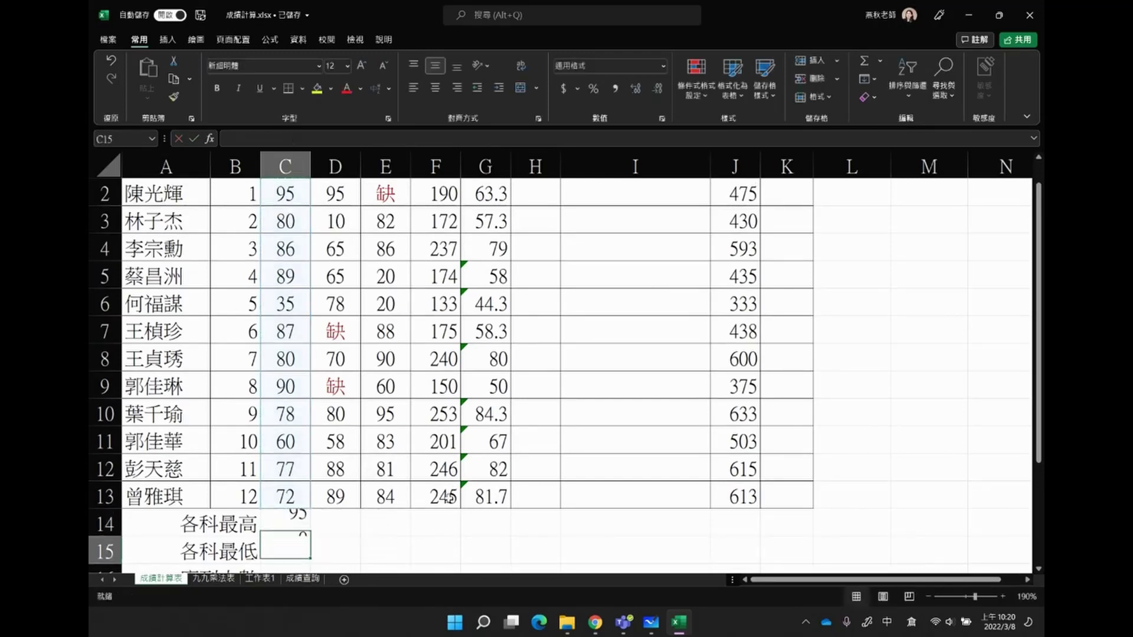
Step: Calculate the lowest 英文 score in C15 with MIN and fill C14:C15 across to column E for the other subjects
{"action": "left_click", "coordinate": [884, 61]}
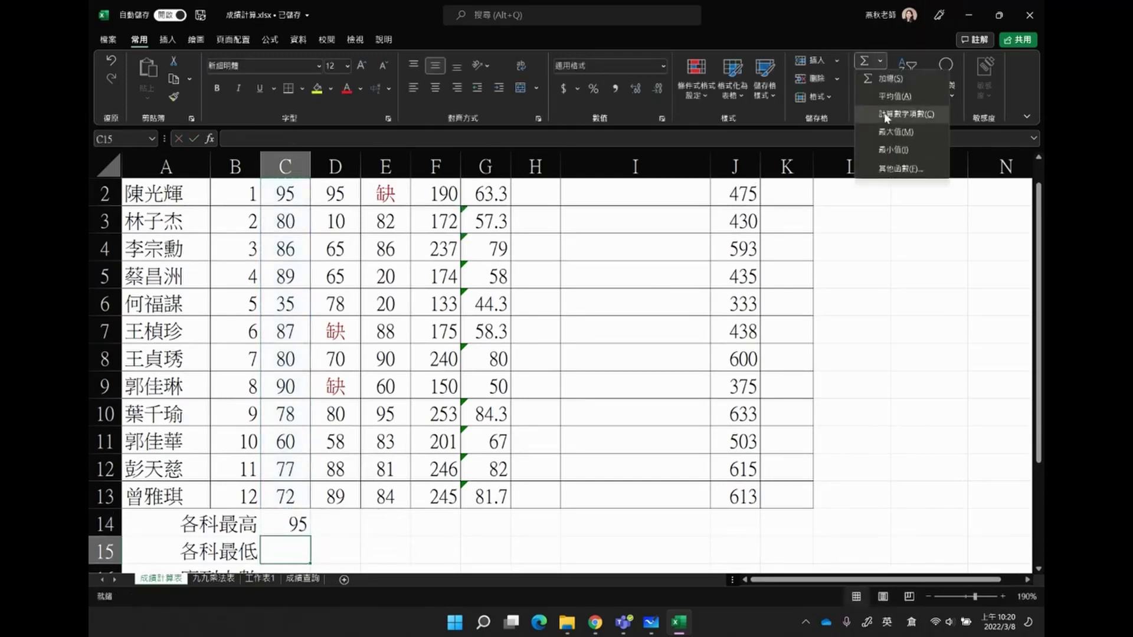
{"action": "left_click", "coordinate": [887, 144]}
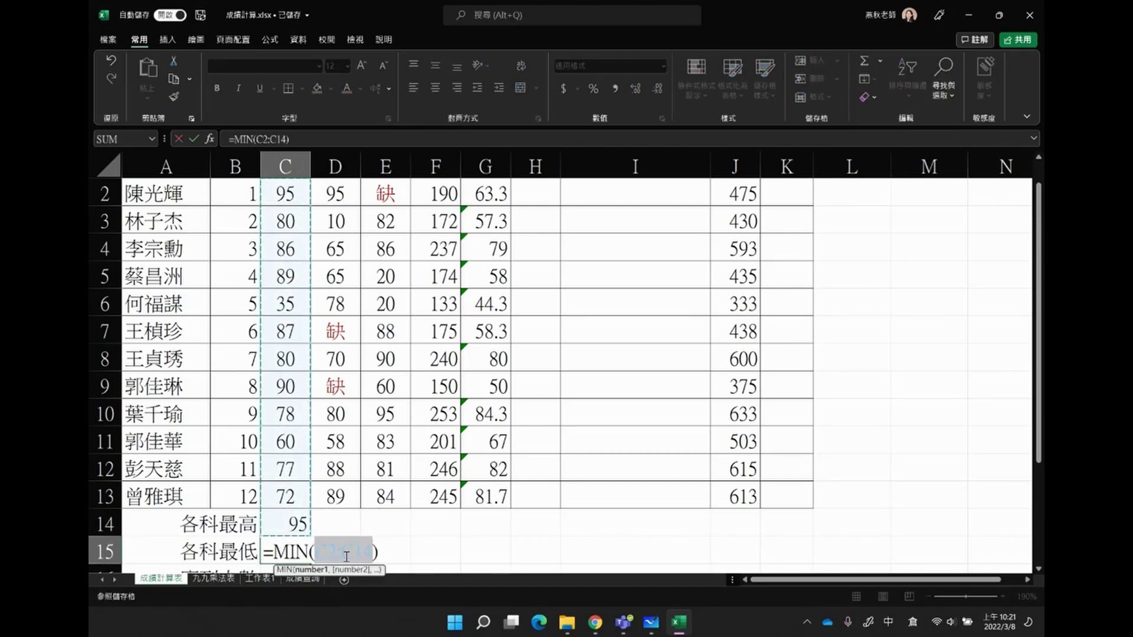
{"action": "left_click_drag", "start_coordinate": [285, 195], "coordinate": [415, 529]}
{"action": "key", "text": "Return"}
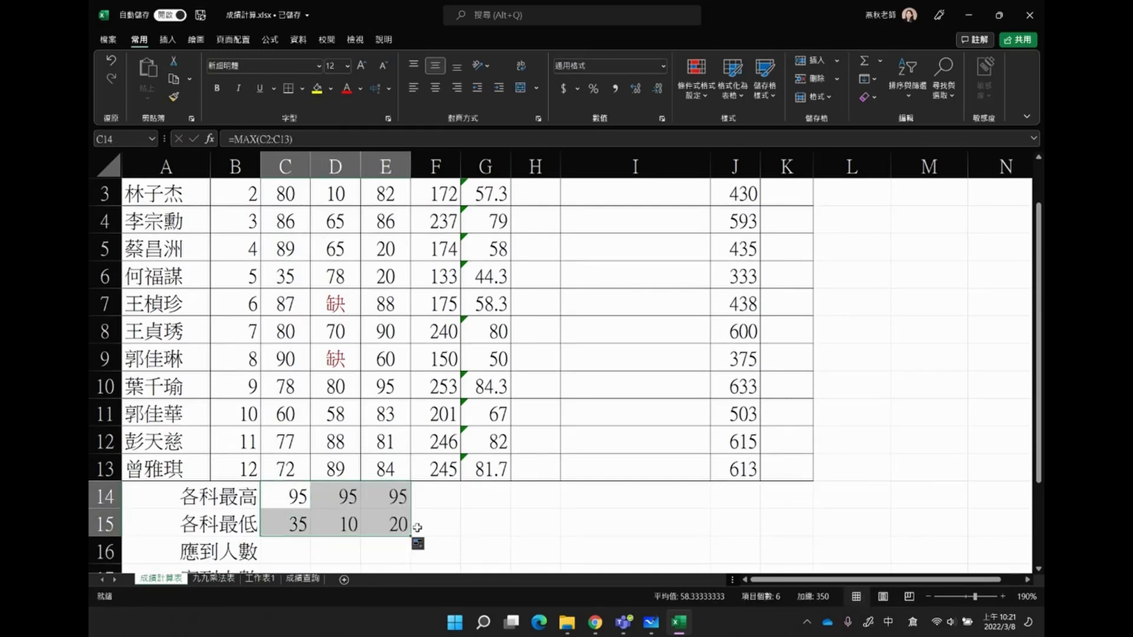
Step: Examine the student name column and the 英文 scores as the ranges for counting 應到人數 and 實到人數
{"action": "scroll", "coordinate": [481, 463], "scroll_direction": "down", "scroll_amount": 2}
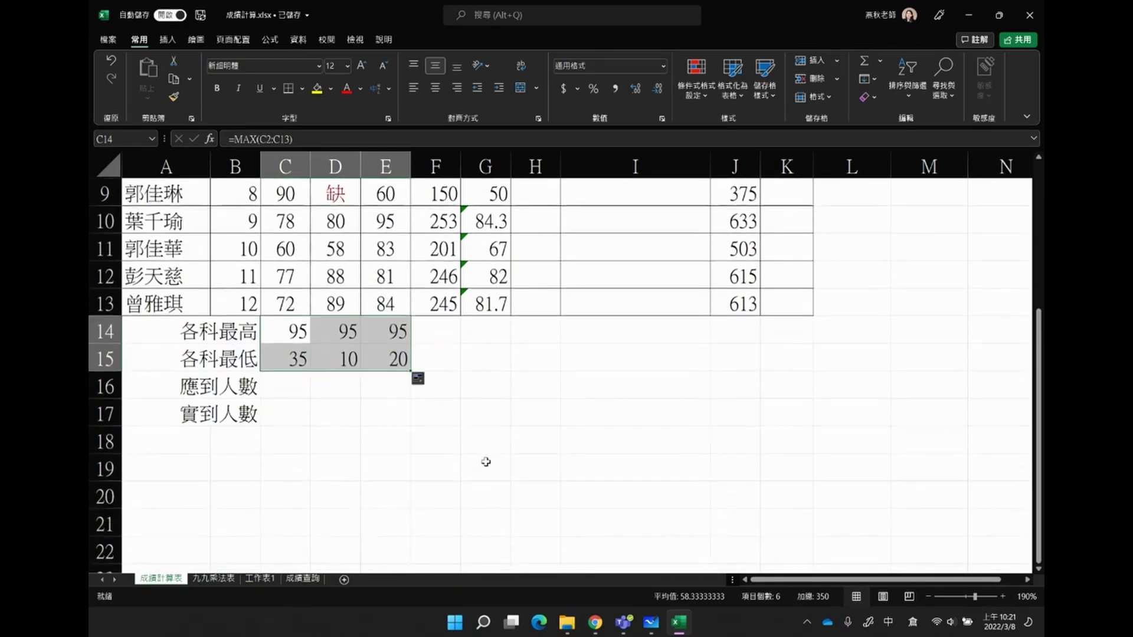
{"action": "left_click", "coordinate": [928, 596]}
{"action": "left_click", "coordinate": [928, 596]}
{"action": "left_click", "coordinate": [928, 596]}
{"action": "left_click", "coordinate": [928, 596]}
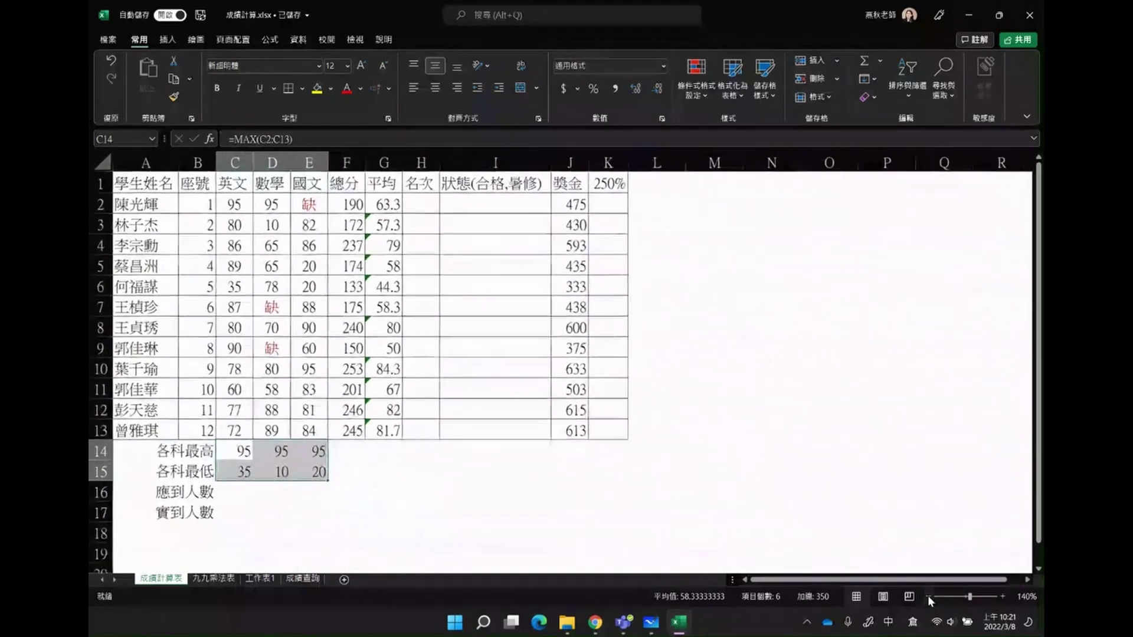
{"action": "left_click", "coordinate": [927, 596]}
{"action": "left_click", "coordinate": [231, 488]}
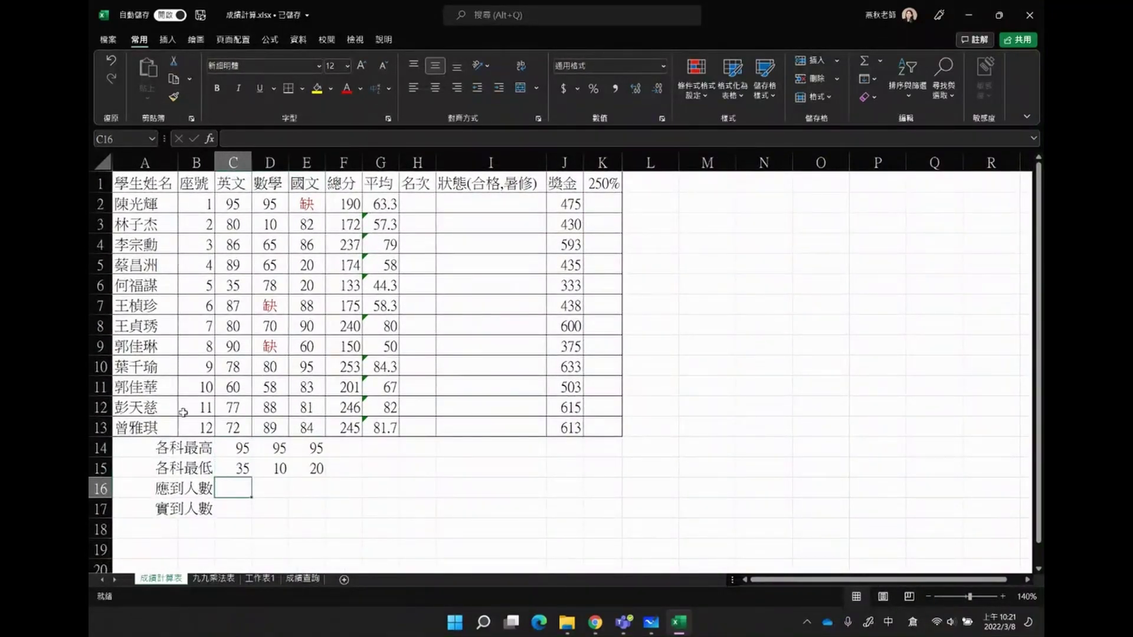
{"action": "left_click_drag", "start_coordinate": [150, 188], "coordinate": [130, 437]}
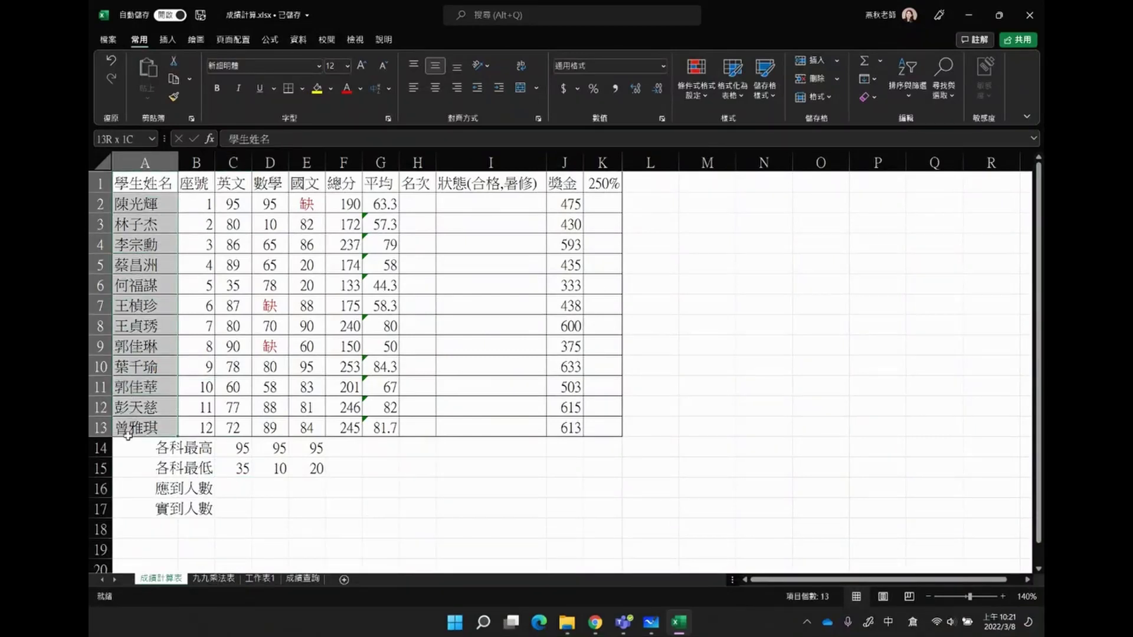
{"action": "left_click", "coordinate": [229, 511]}
{"action": "left_click_drag", "start_coordinate": [233, 194], "coordinate": [233, 429]}
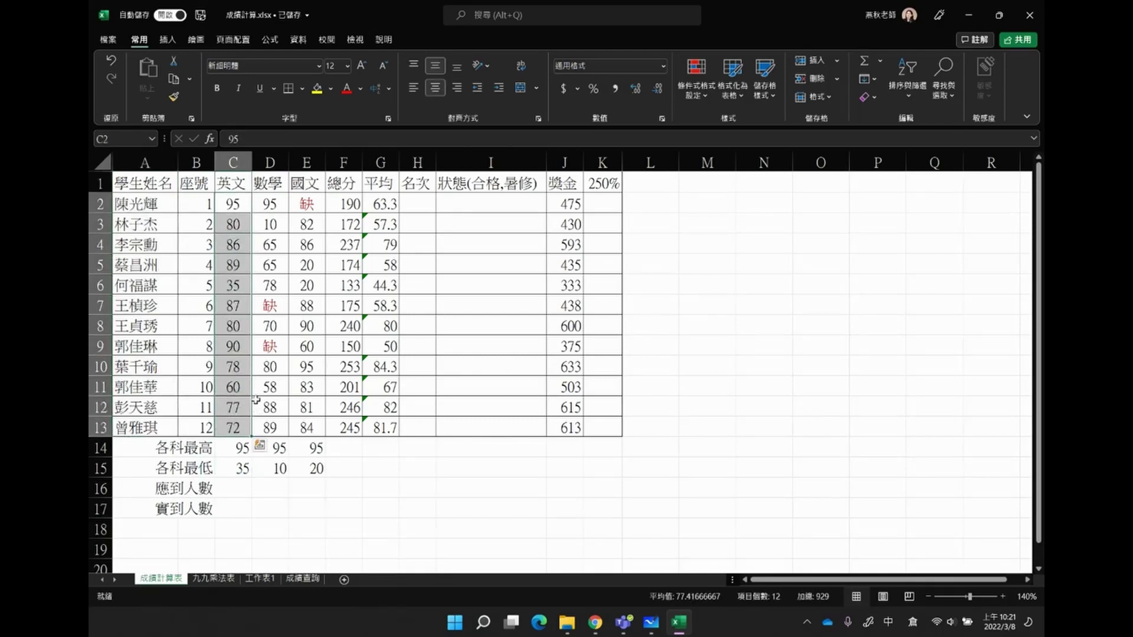
{"action": "left_click", "coordinate": [242, 492]}
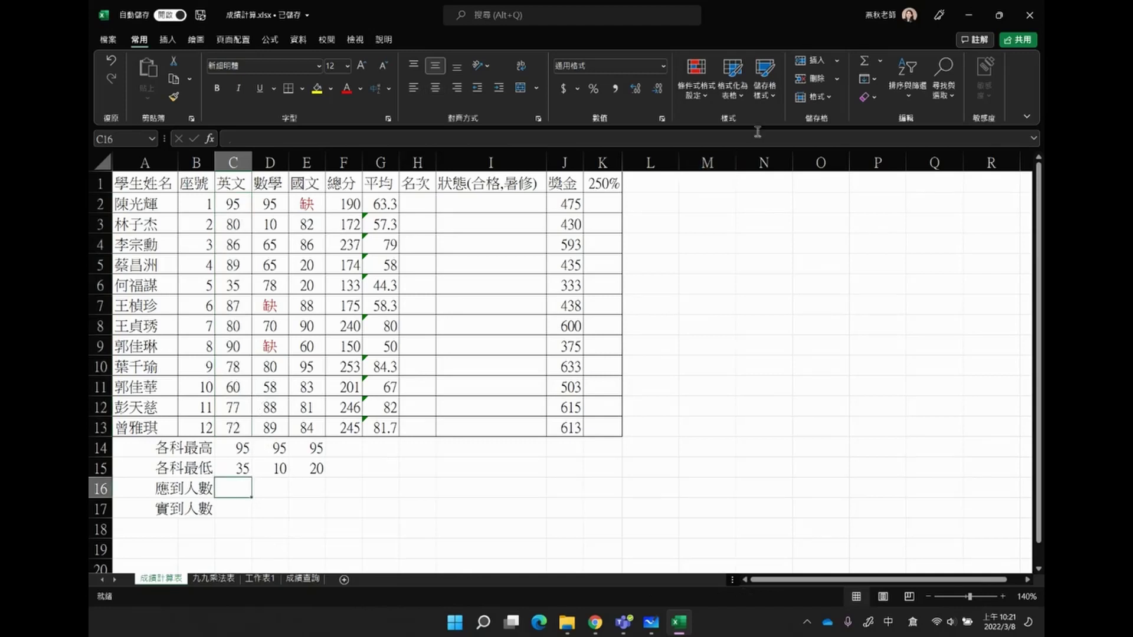
Step: Switch to the HackMD notes in the browser and review the Count and Counta entries under 基本函數
{"action": "left_click", "coordinate": [880, 60]}
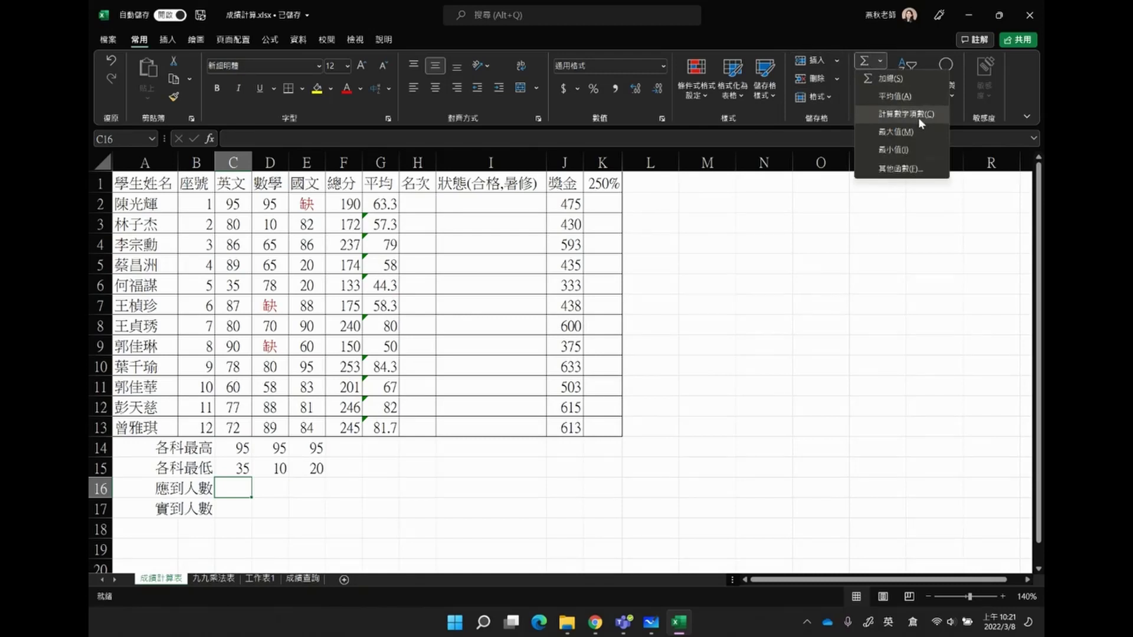
{"action": "left_click", "coordinate": [595, 622]}
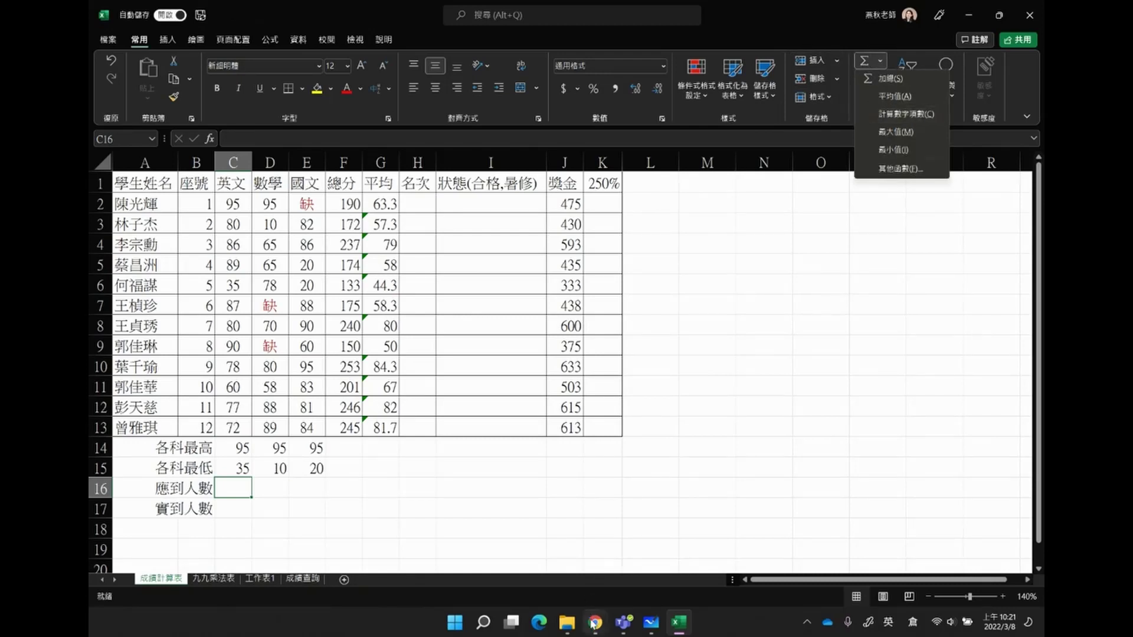
{"action": "left_click", "coordinate": [531, 549]}
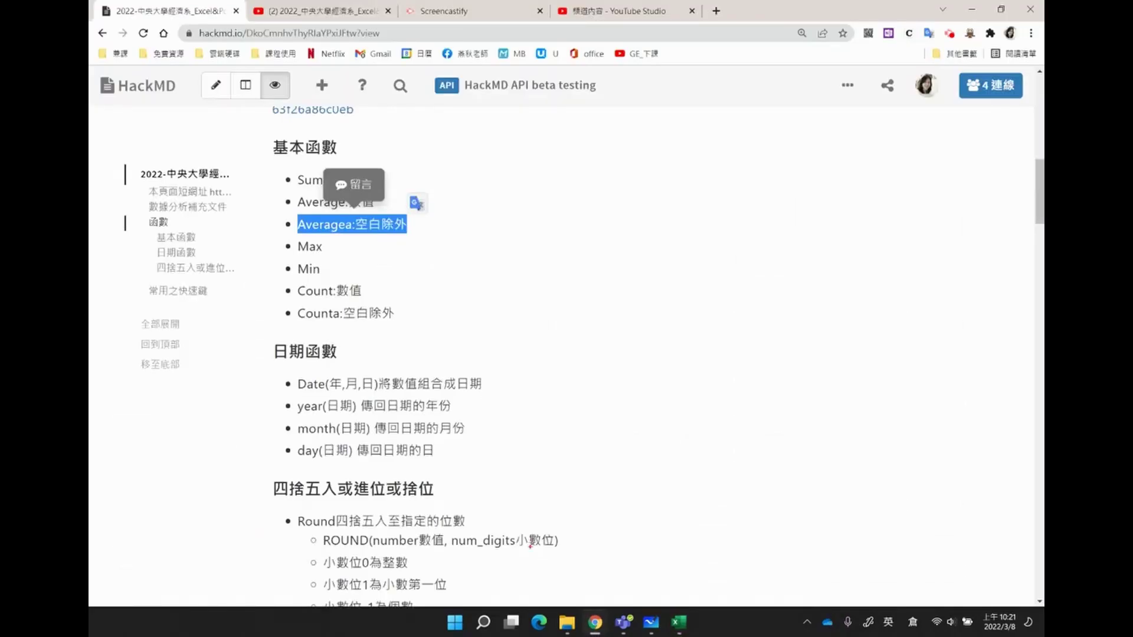
{"action": "mouse_move", "coordinate": [309, 287]}
{"action": "left_mouse_down"}
{"action": "mouse_move", "coordinate": [288, 324]}
{"action": "mouse_move", "coordinate": [256, 330]}
{"action": "mouse_move", "coordinate": [294, 302]}
{"action": "mouse_move", "coordinate": [369, 300]}
{"action": "mouse_move", "coordinate": [334, 303]}
{"action": "left_mouse_up"}
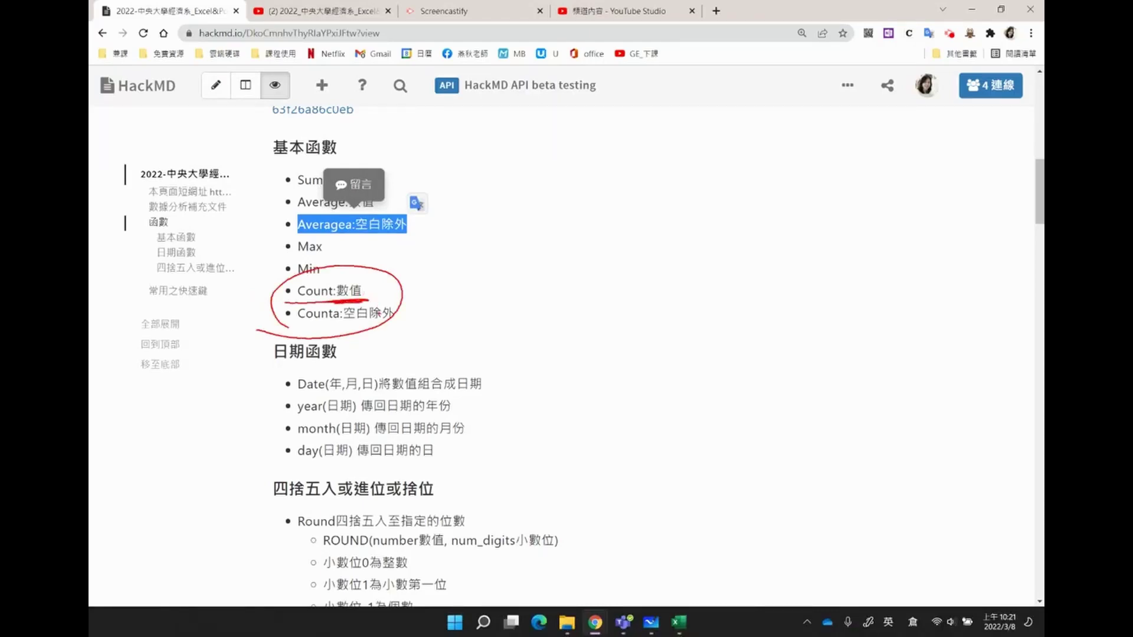
{"action": "left_click_drag", "start_coordinate": [372, 300], "coordinate": [431, 272]}
{"action": "left_click_drag", "start_coordinate": [302, 329], "coordinate": [393, 319]}
{"action": "left_click_drag", "start_coordinate": [334, 236], "coordinate": [363, 232]}
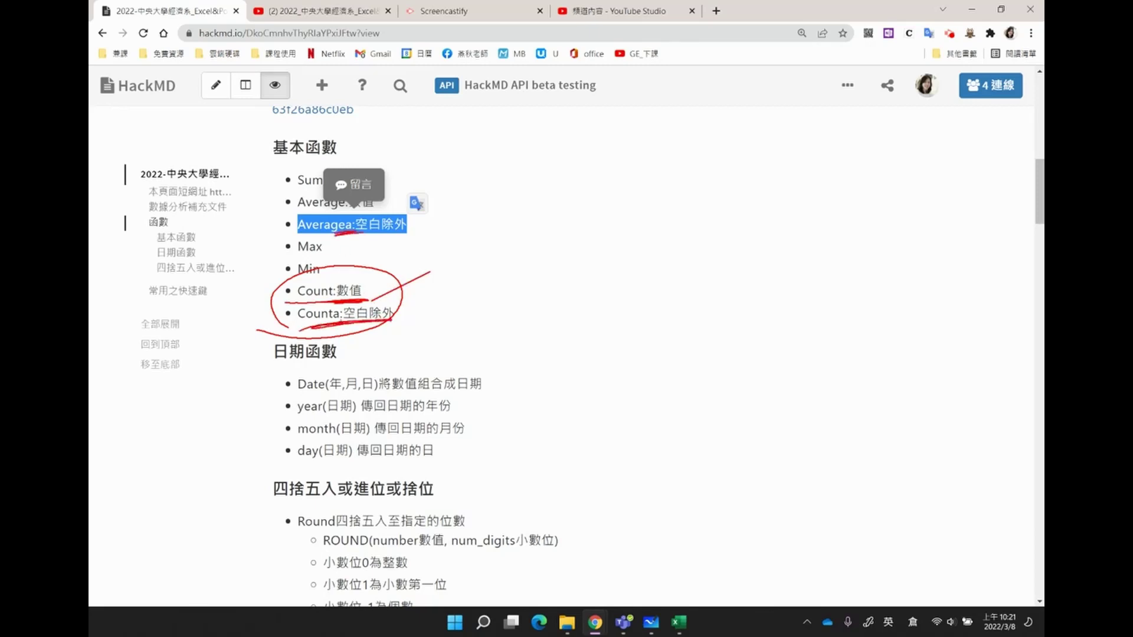
{"action": "left_click_drag", "start_coordinate": [348, 304], "coordinate": [328, 349]}
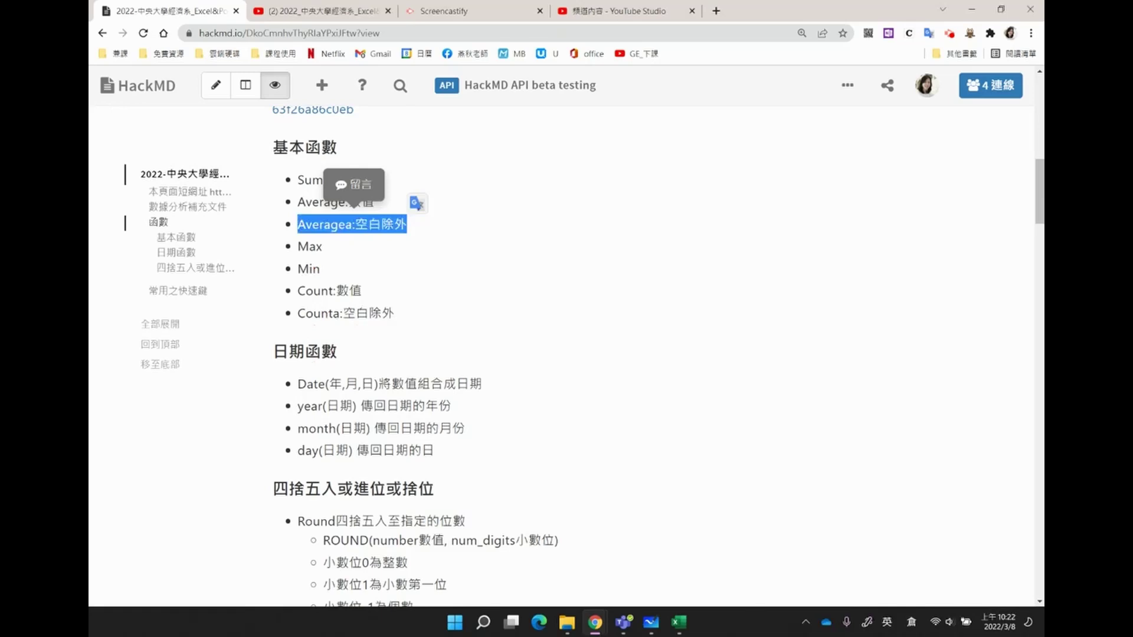
Step: Return to the Excel grade sheet and count the student names in C16 with =COUNT(A2:A13)
{"action": "left_click", "coordinate": [680, 628]}
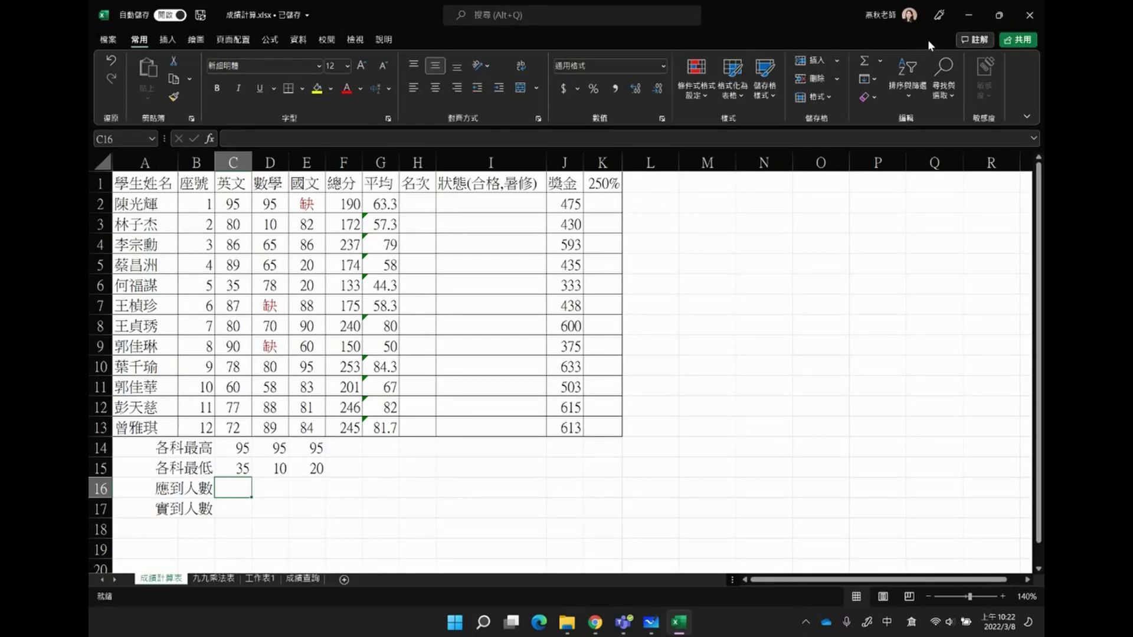
{"action": "left_click", "coordinate": [881, 61]}
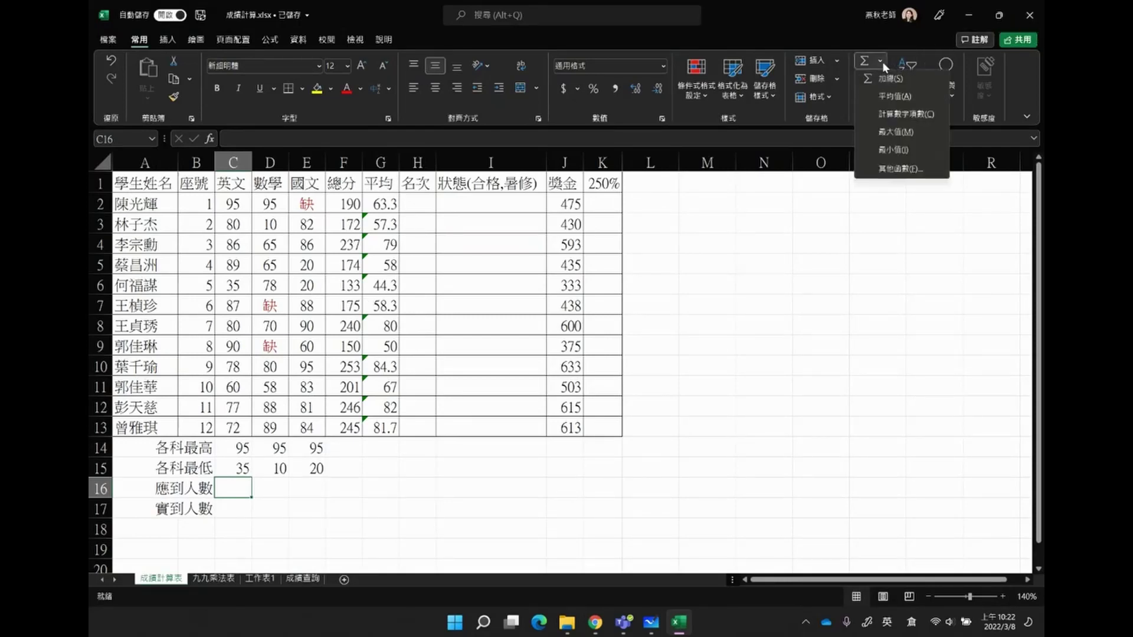
{"action": "left_click", "coordinate": [911, 115]}
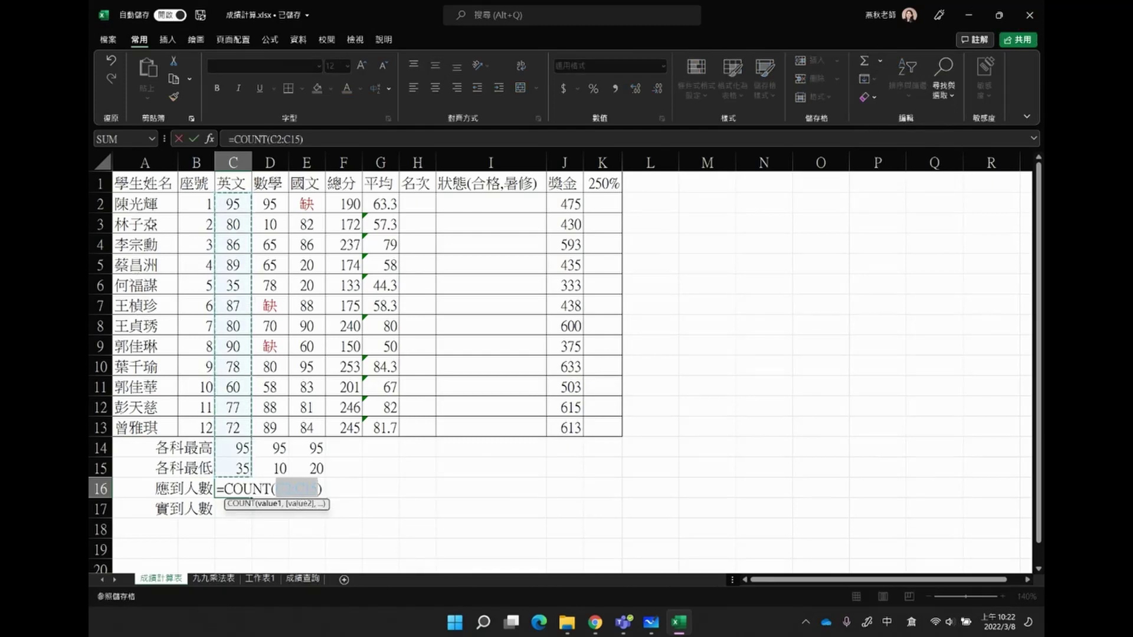
{"action": "left_click_drag", "start_coordinate": [137, 205], "coordinate": [136, 424]}
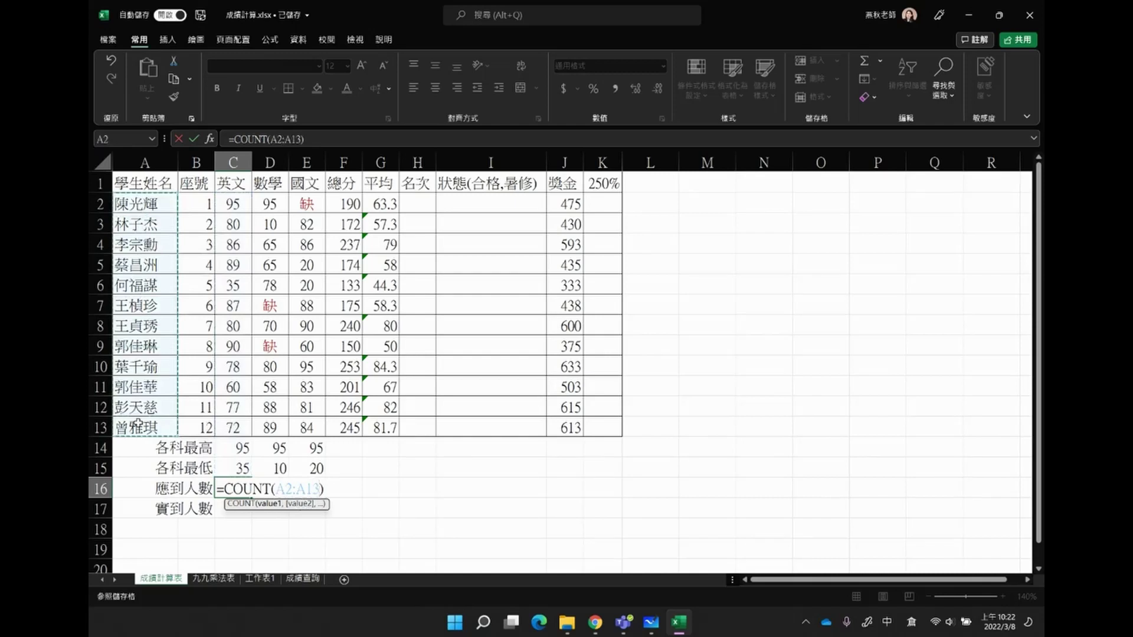
{"action": "key", "text": "Return"}
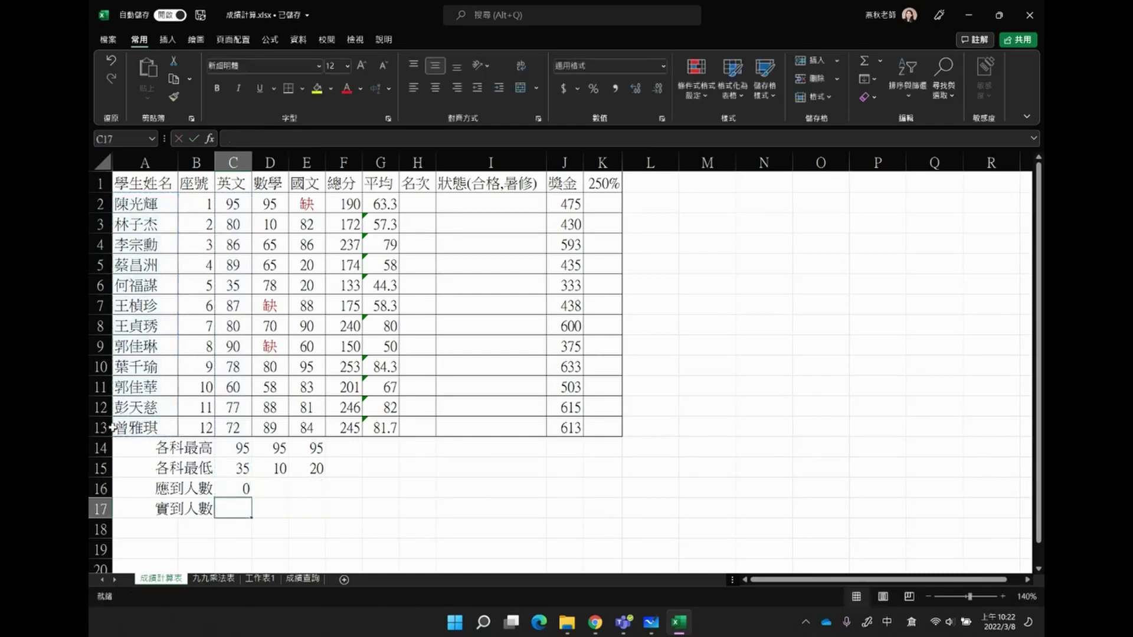
Step: Change the function in C16 to COUNTA so the formula counts the text names in A2:A13
{"action": "left_click", "coordinate": [246, 489]}
{"action": "double_click", "coordinate": [246, 489]}
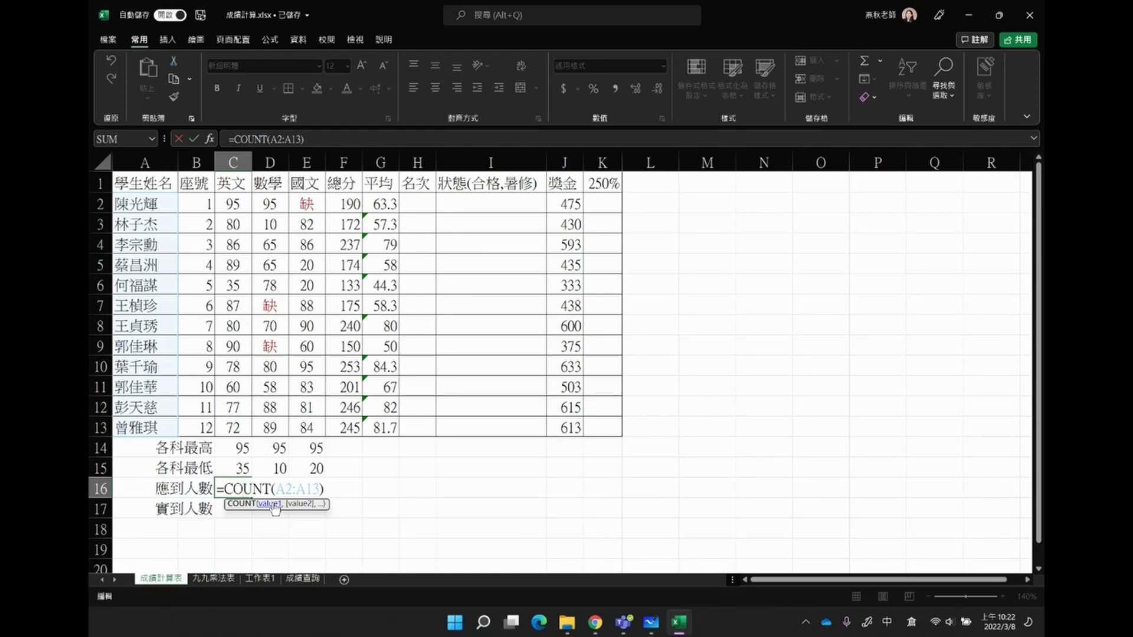
{"action": "key", "text": "Return"}
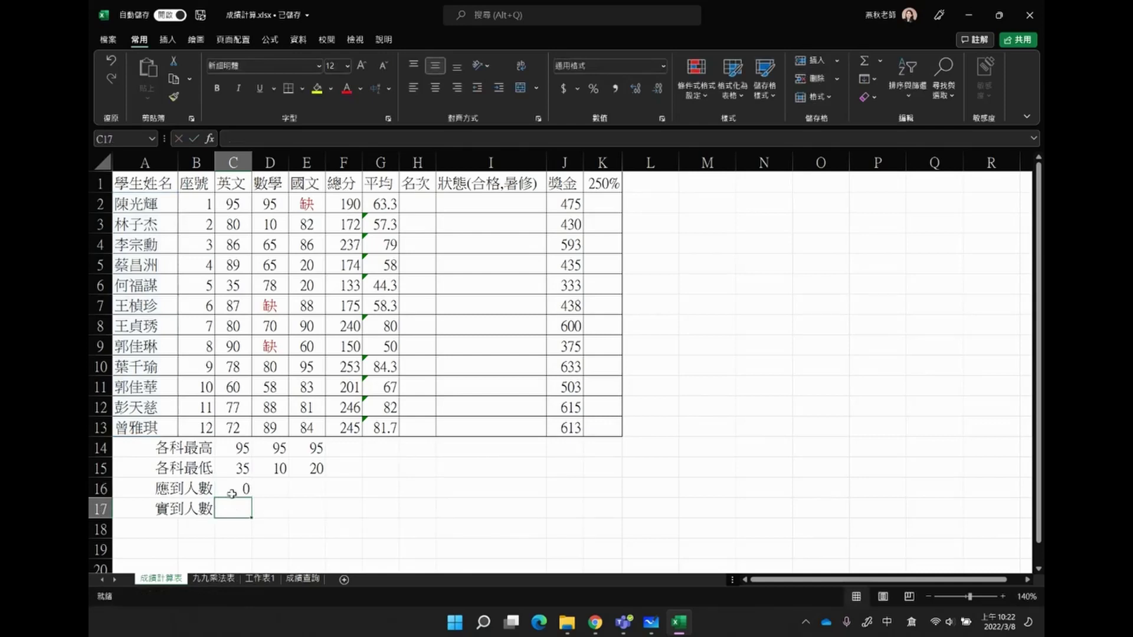
{"action": "left_click", "coordinate": [231, 494]}
{"action": "double_click", "coordinate": [232, 494]}
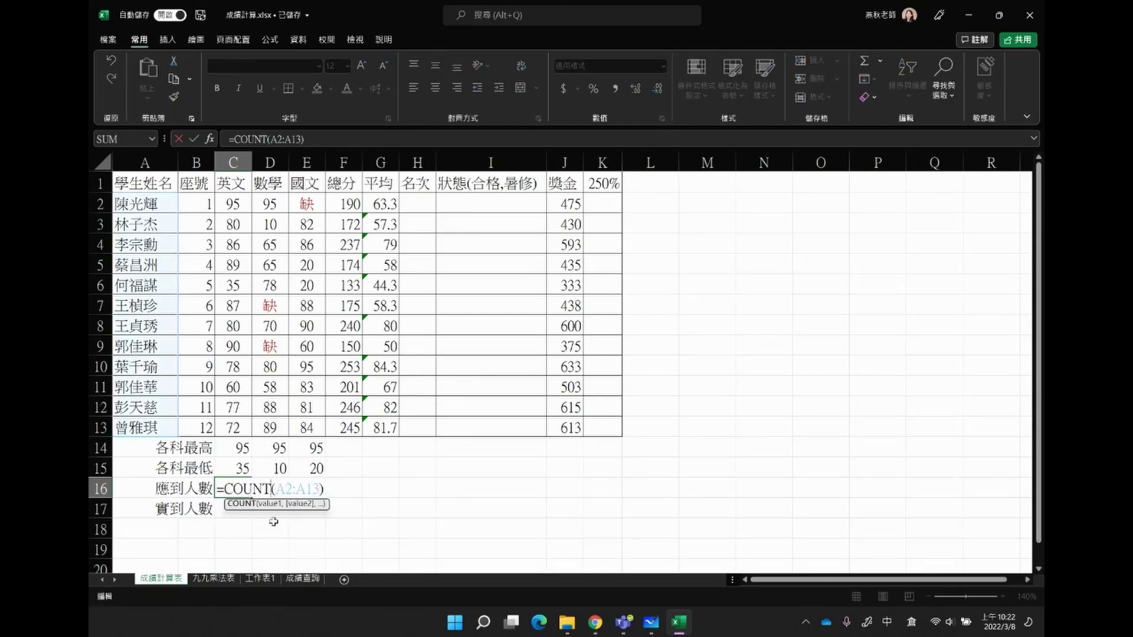
{"action": "type", "text": "a"}
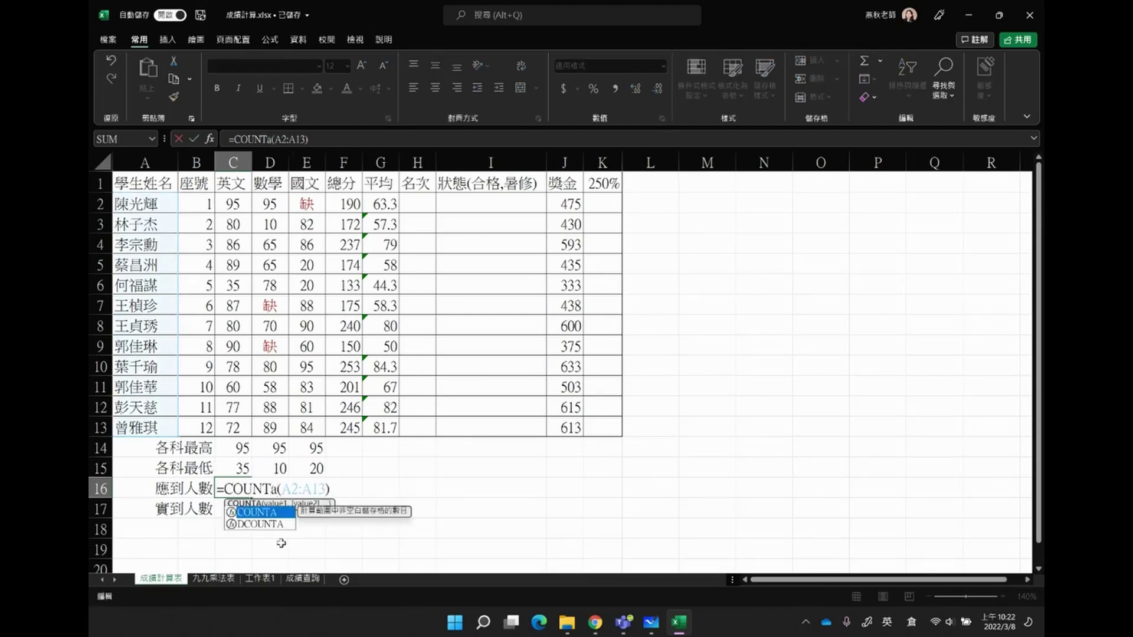
{"action": "key", "text": "Return"}
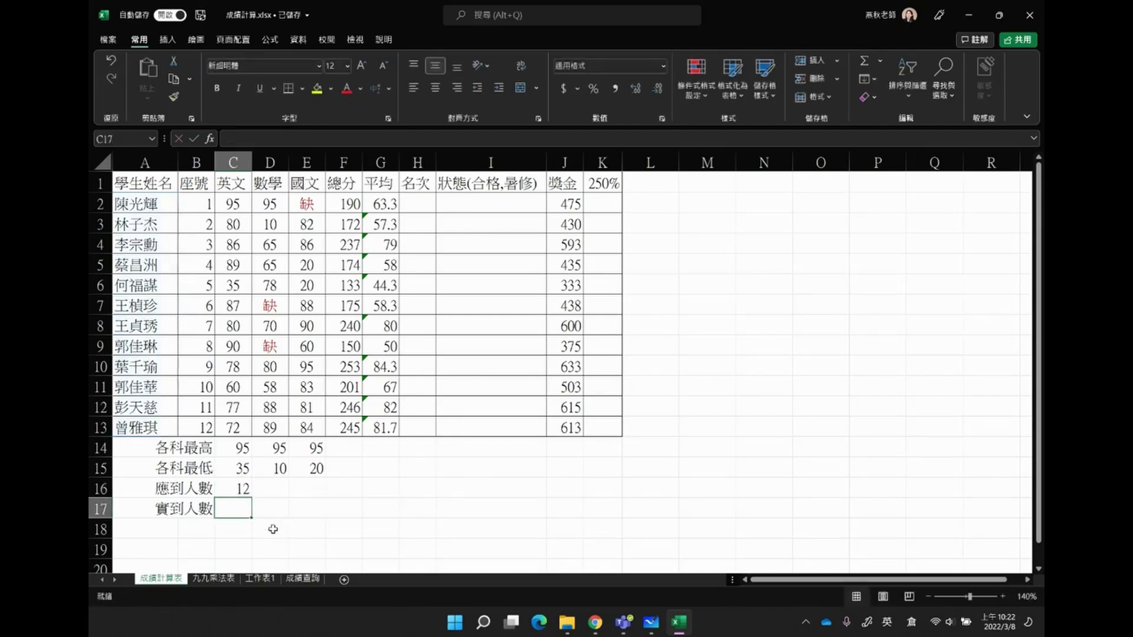
Step: Replace the 英文 score in C11 with 缺 and check the 應到人數 formula in C16
{"action": "left_click", "coordinate": [245, 488]}
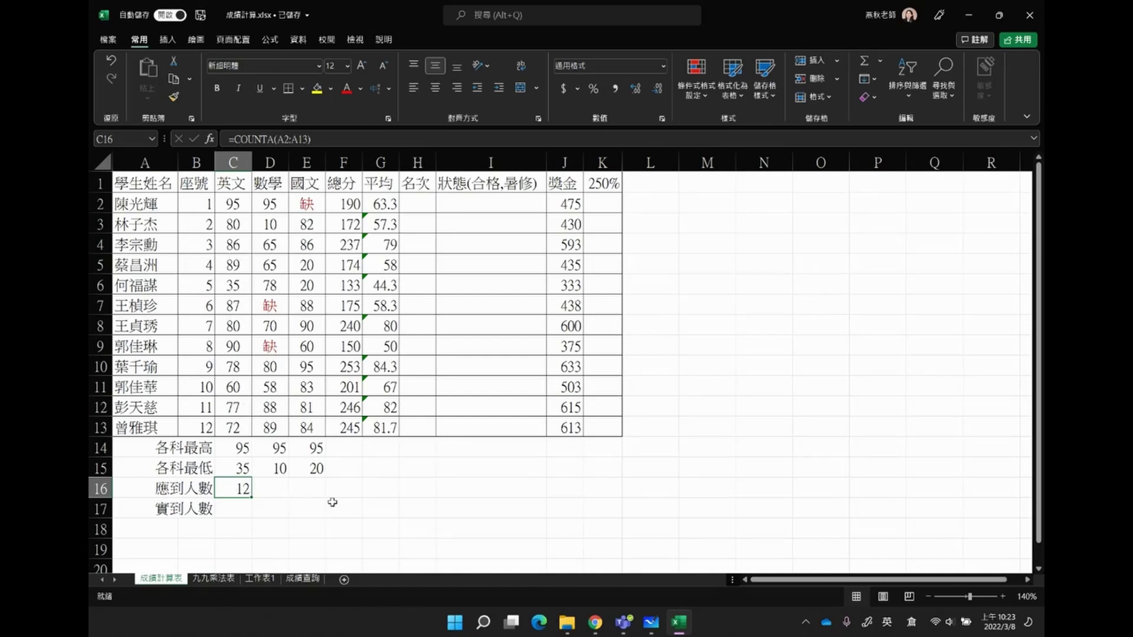
{"action": "left_click", "coordinate": [235, 387]}
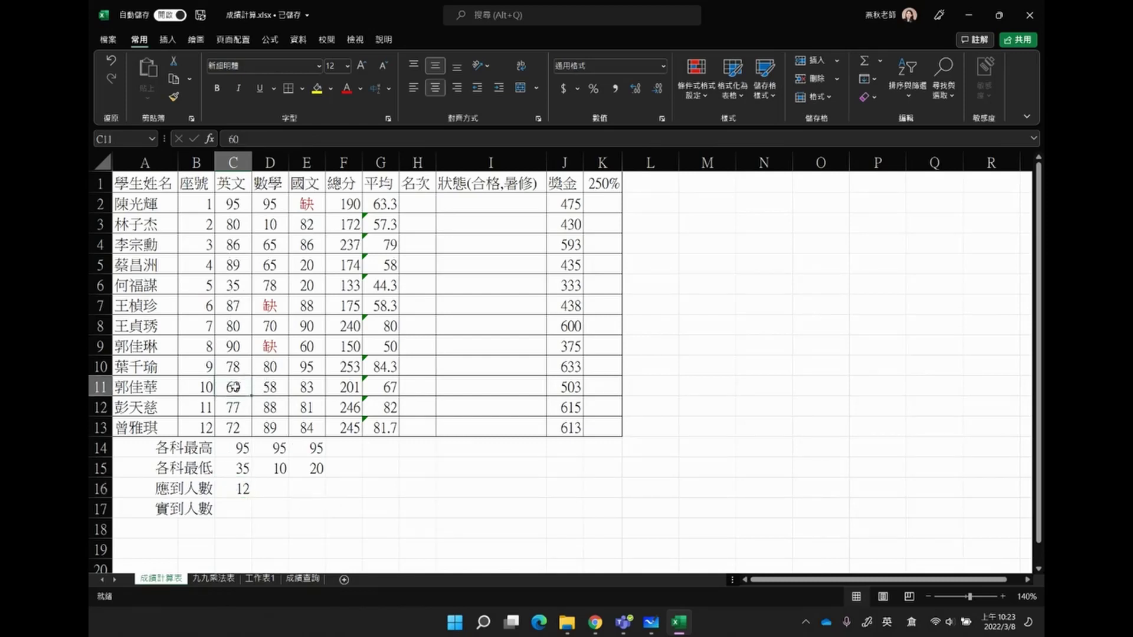
{"action": "type", "text": "缺"}
{"action": "key", "text": "Return"}
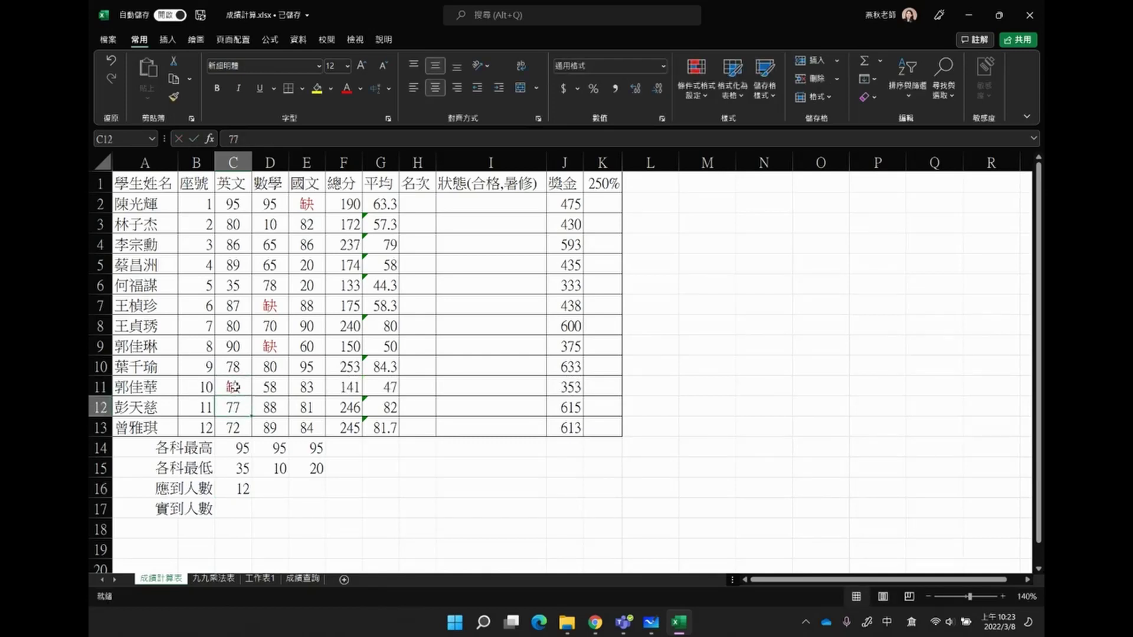
{"action": "left_click", "coordinate": [245, 492]}
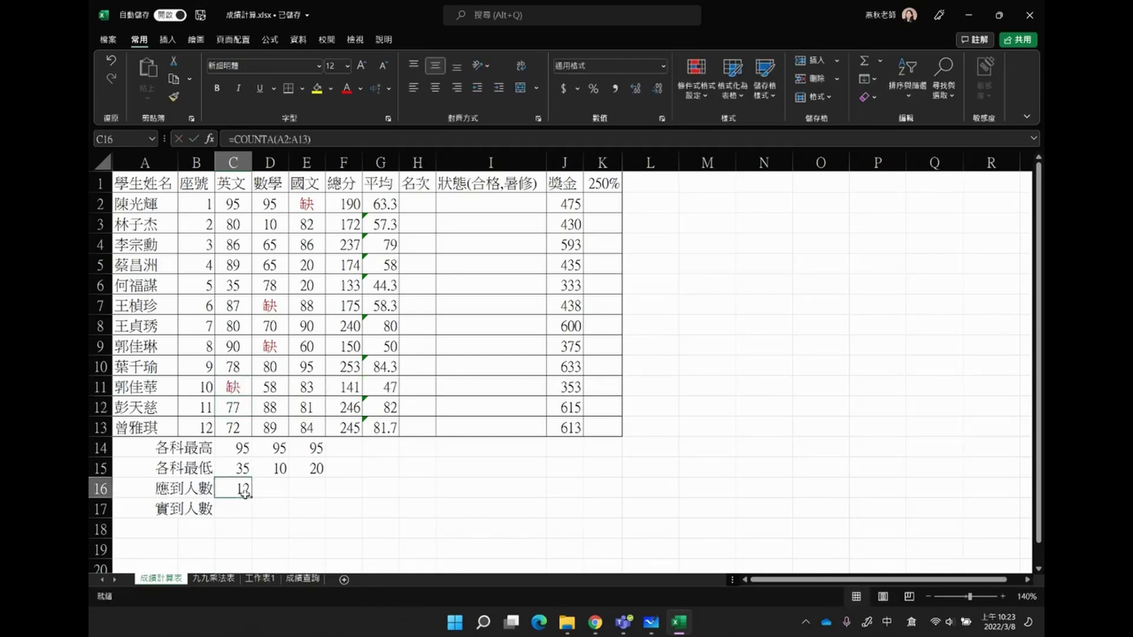
{"action": "left_click", "coordinate": [247, 390]}
Step: Make the range in the C16 formula absolute so it reads =COUNTA($A$2:$A$13)
{"action": "left_click", "coordinate": [232, 491]}
{"action": "left_click_drag", "start_coordinate": [280, 141], "coordinate": [334, 131]}
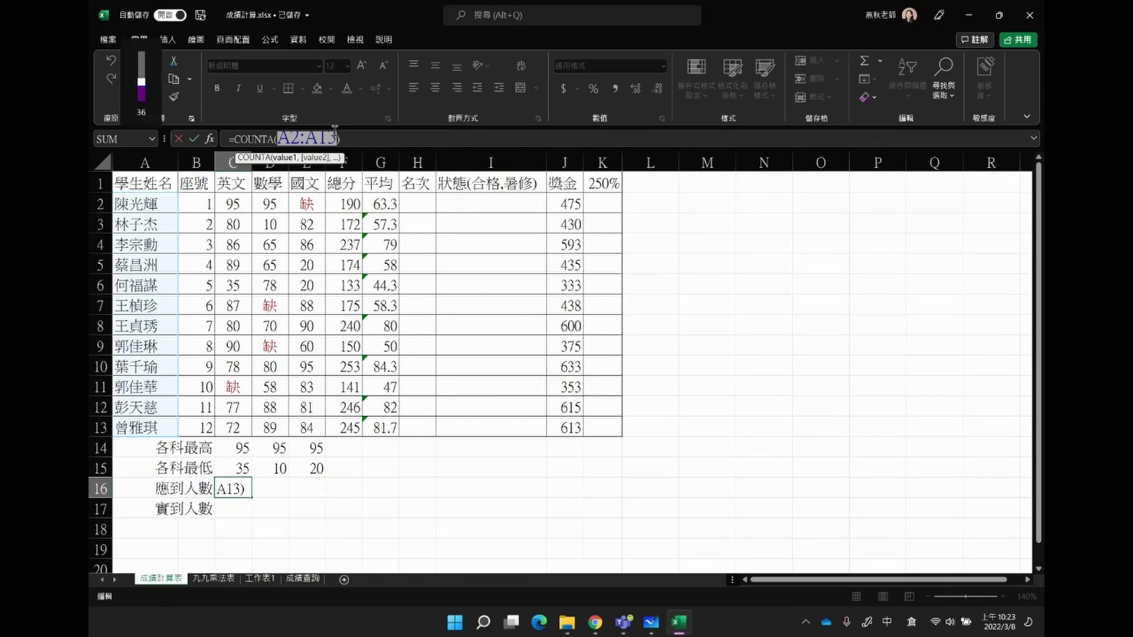
{"action": "key", "text": "F4"}
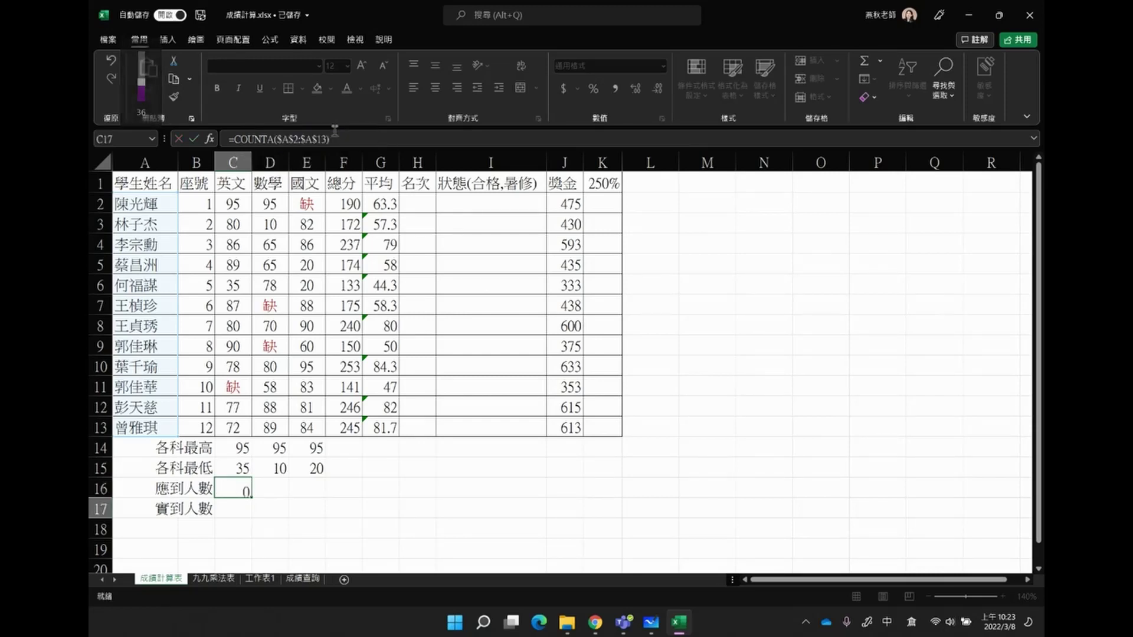
{"action": "key", "text": "Return"}
Step: Fill the 應到人數 formula from C16 across to E16 and check the copied formulas
{"action": "left_click", "coordinate": [237, 486]}
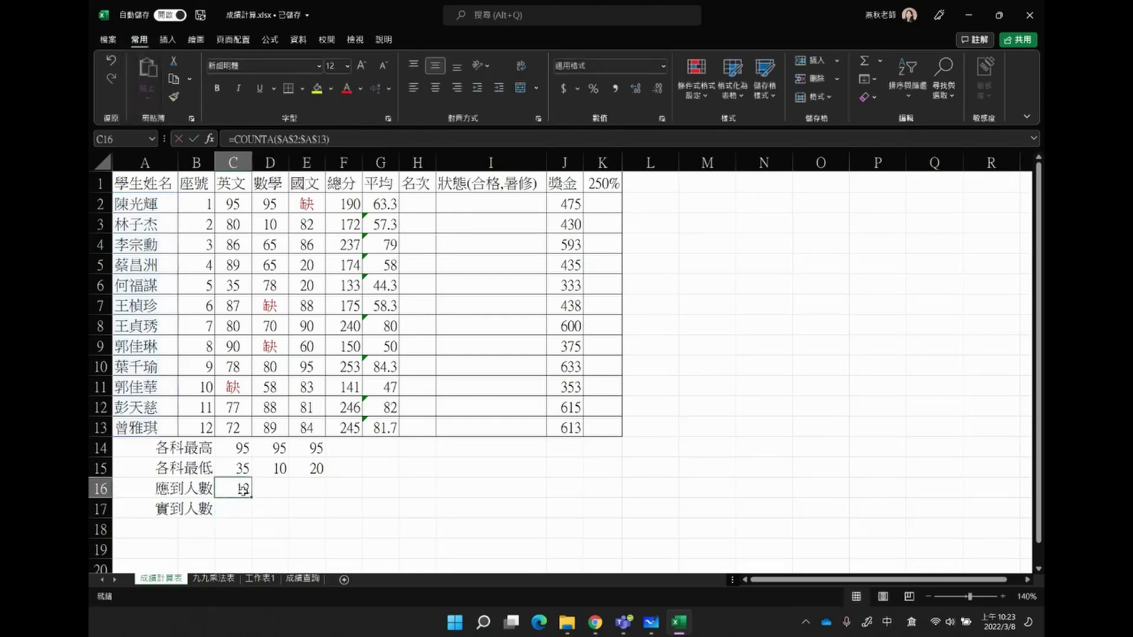
{"action": "left_click_drag", "start_coordinate": [252, 500], "coordinate": [325, 501]}
{"action": "left_click", "coordinate": [239, 488]}
{"action": "left_click", "coordinate": [263, 494]}
{"action": "left_click", "coordinate": [304, 494]}
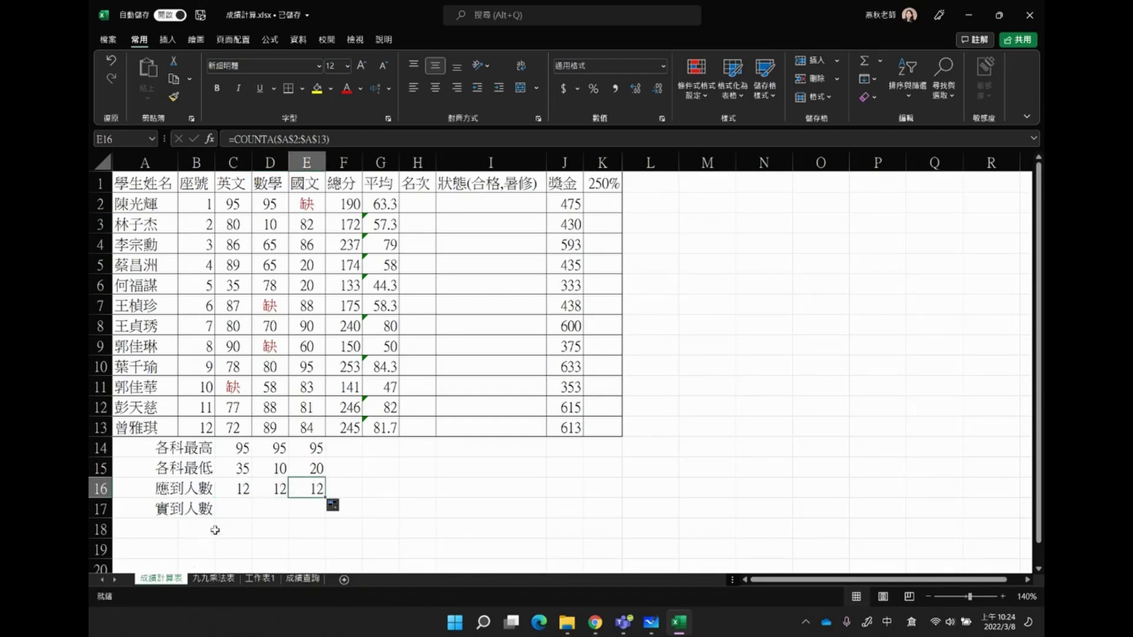
Step: Enter a COUNT formula over C2:C13 in C17 for the 英文 column's 實到人數
{"action": "left_click", "coordinate": [221, 510]}
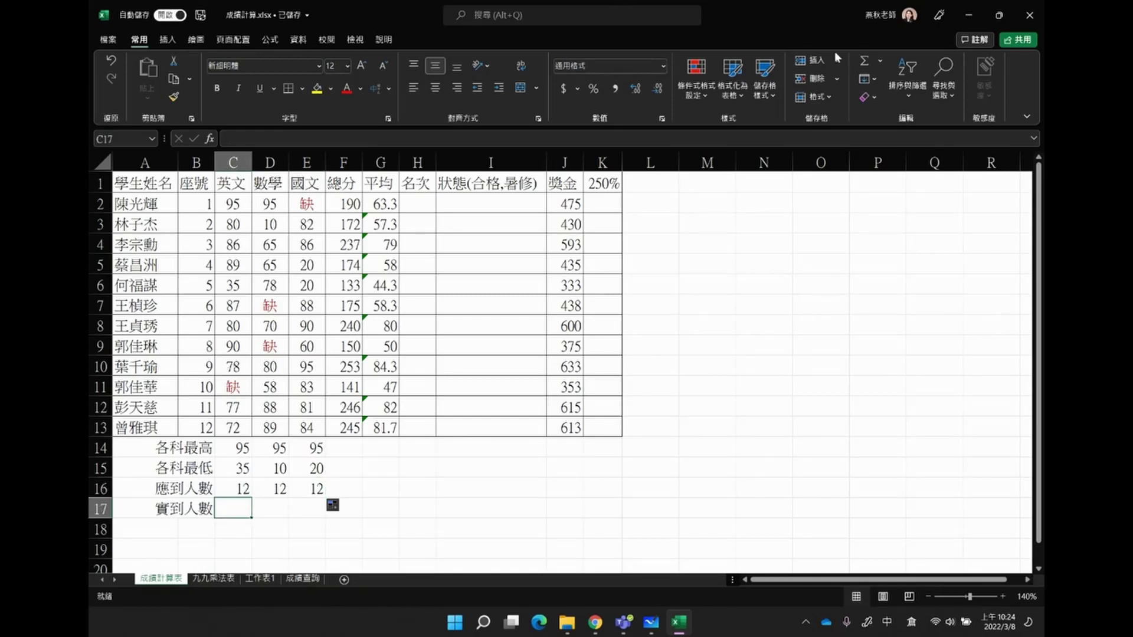
{"action": "left_click", "coordinate": [880, 61]}
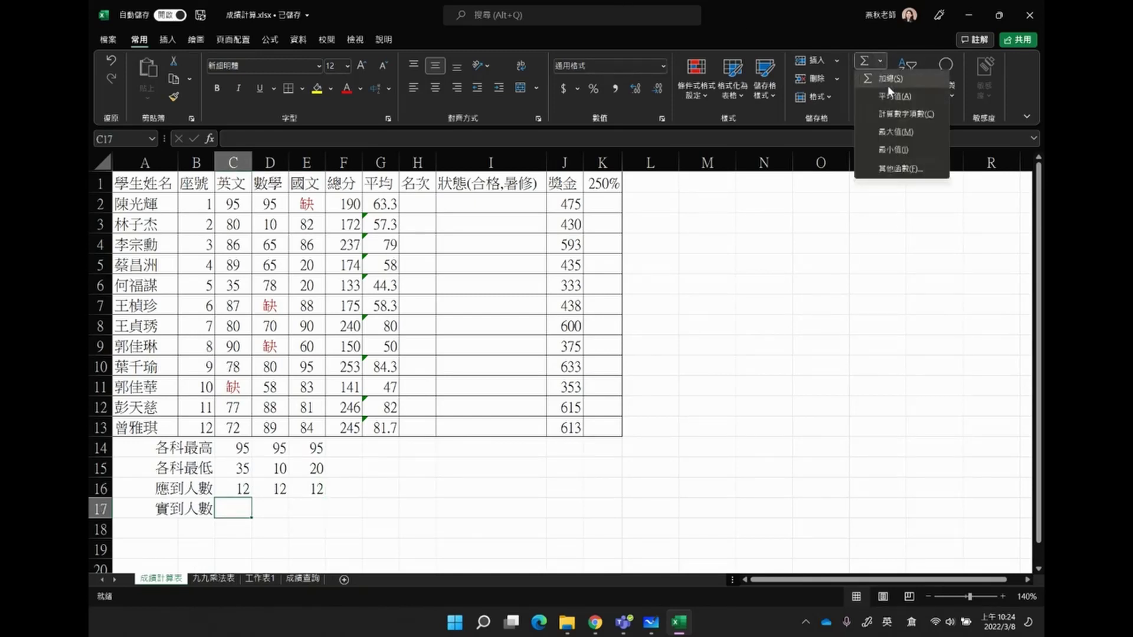
{"action": "left_click", "coordinate": [894, 115]}
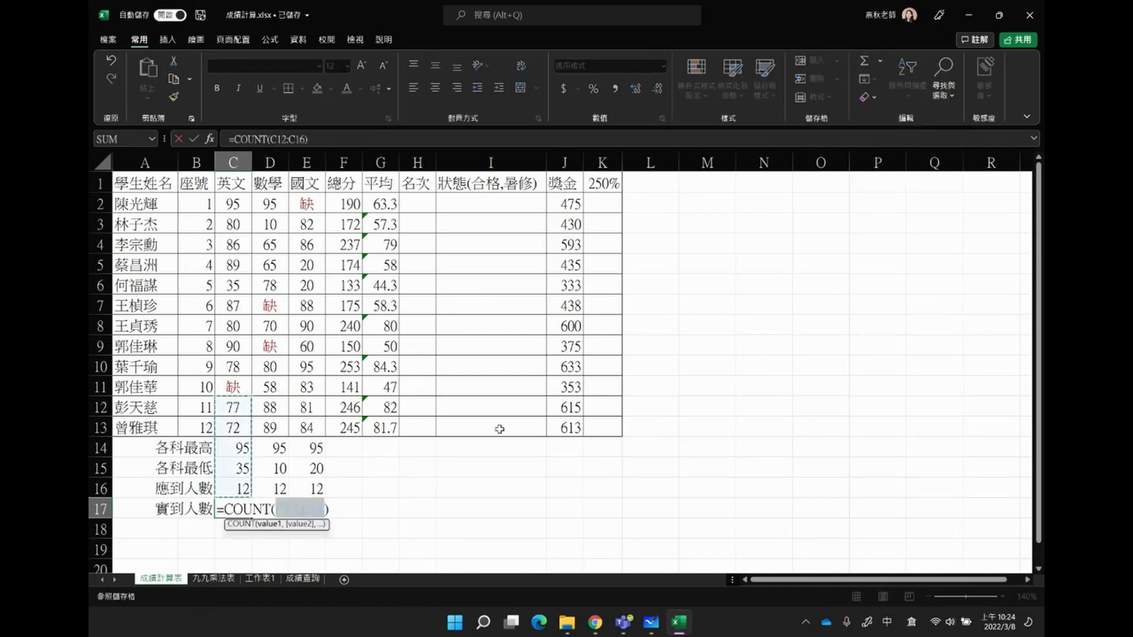
{"action": "left_click_drag", "start_coordinate": [230, 205], "coordinate": [222, 423]}
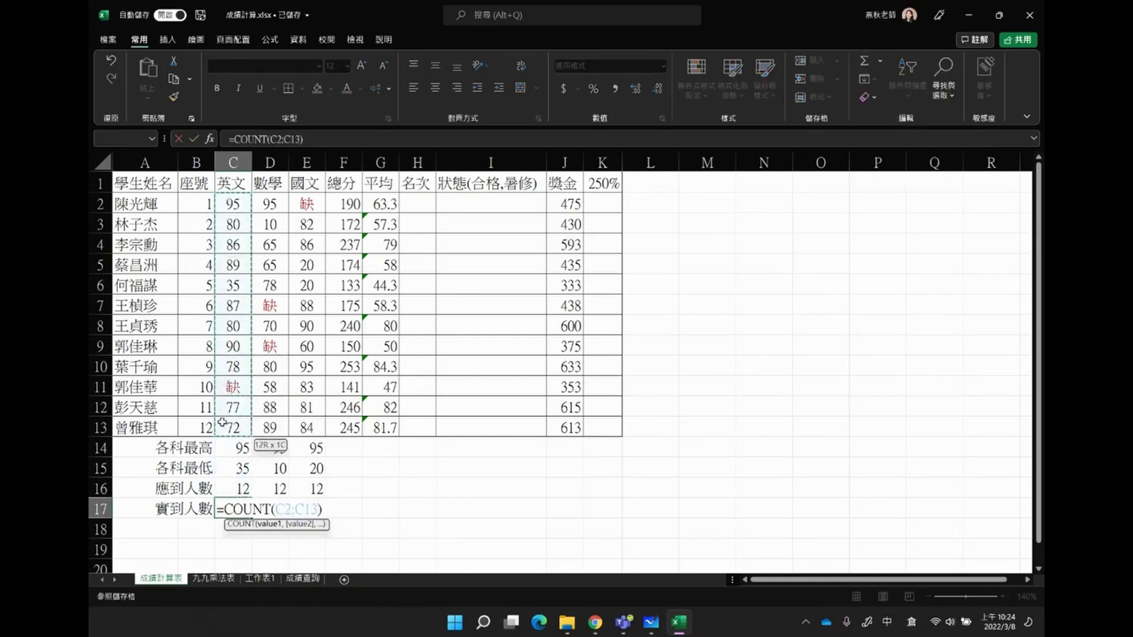
{"action": "key", "text": "Return"}
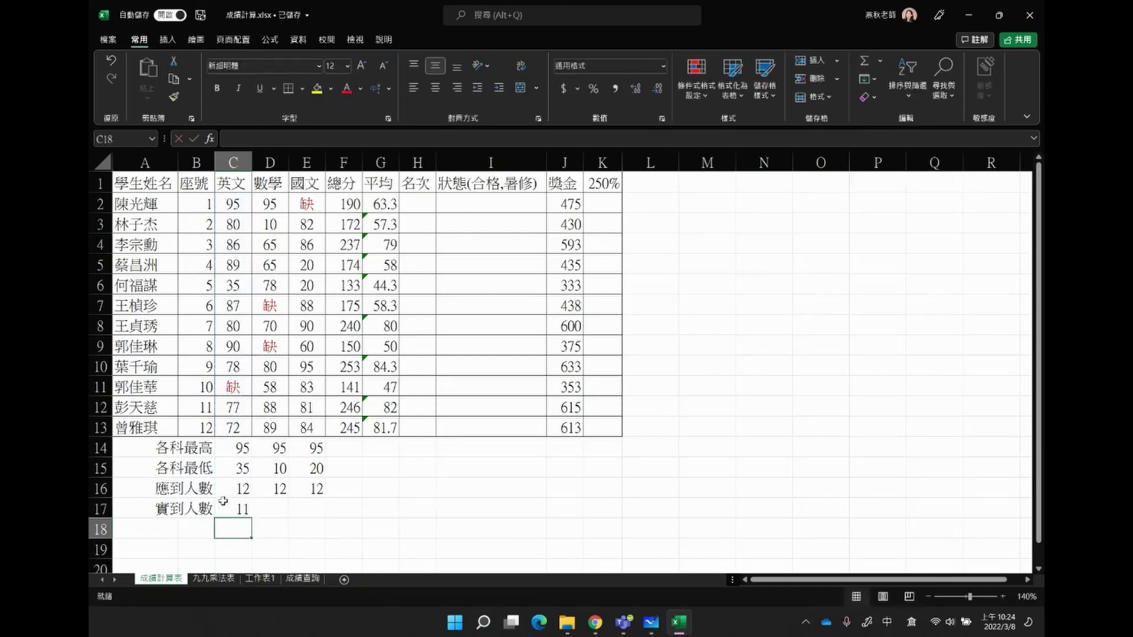
Step: Fill the 實到人數 formula from C17 across to E17
{"action": "left_click", "coordinate": [231, 506]}
{"action": "left_click_drag", "start_coordinate": [252, 519], "coordinate": [322, 518]}
{"action": "left_click", "coordinate": [446, 520]}
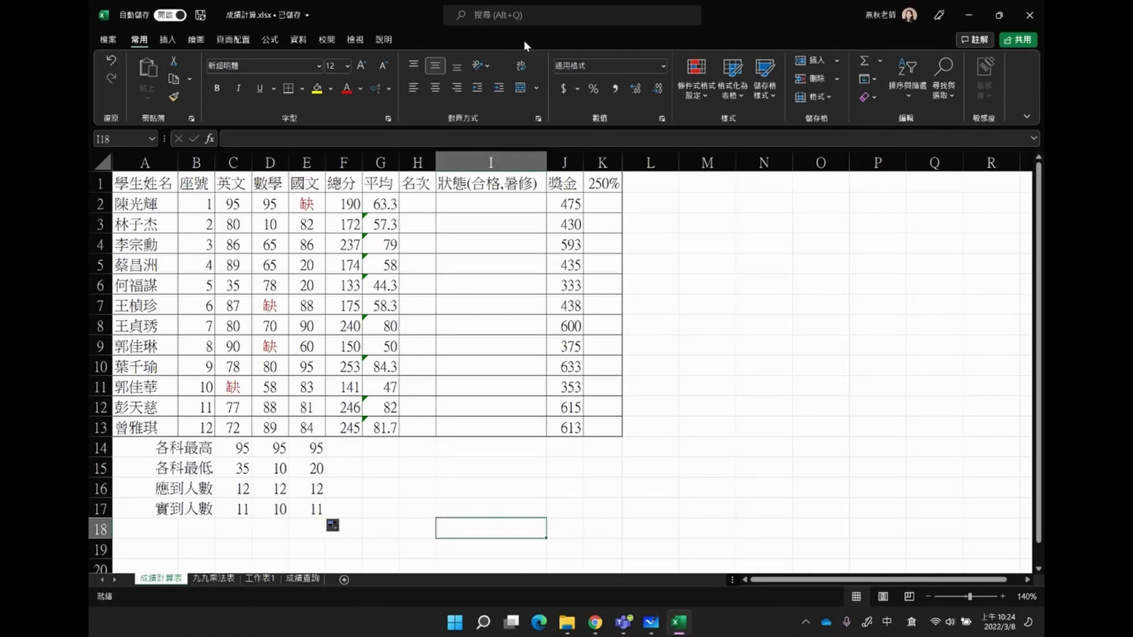
Step: Show the formulas in the cells instead of their results and autofit all columns so each formula is fully readable
{"action": "left_click", "coordinate": [268, 40]}
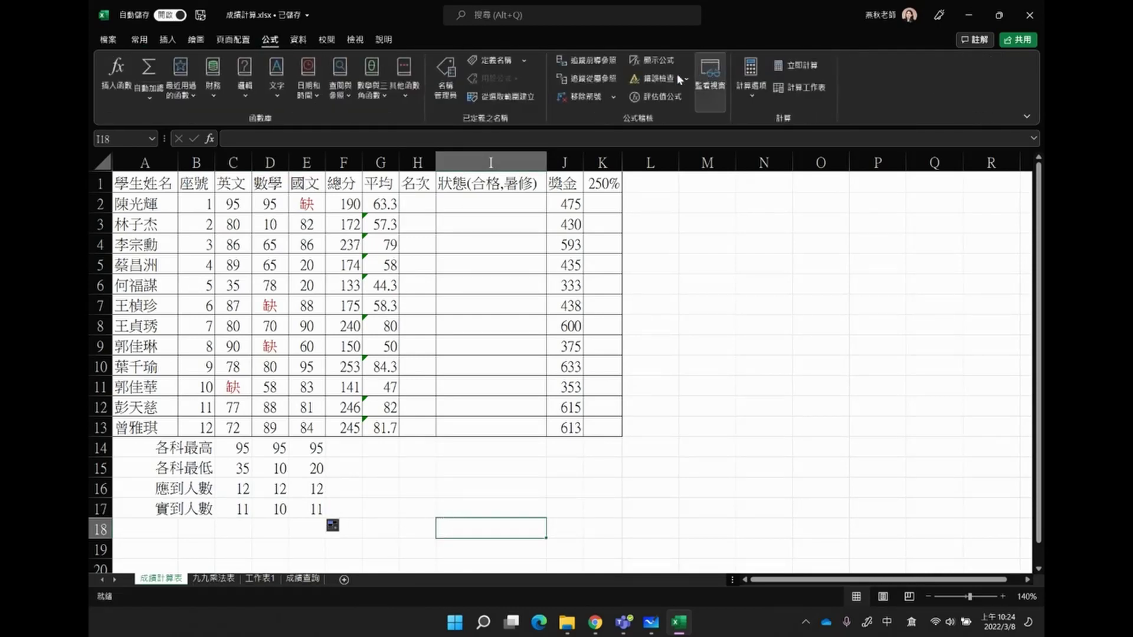
{"action": "left_click", "coordinate": [646, 62]}
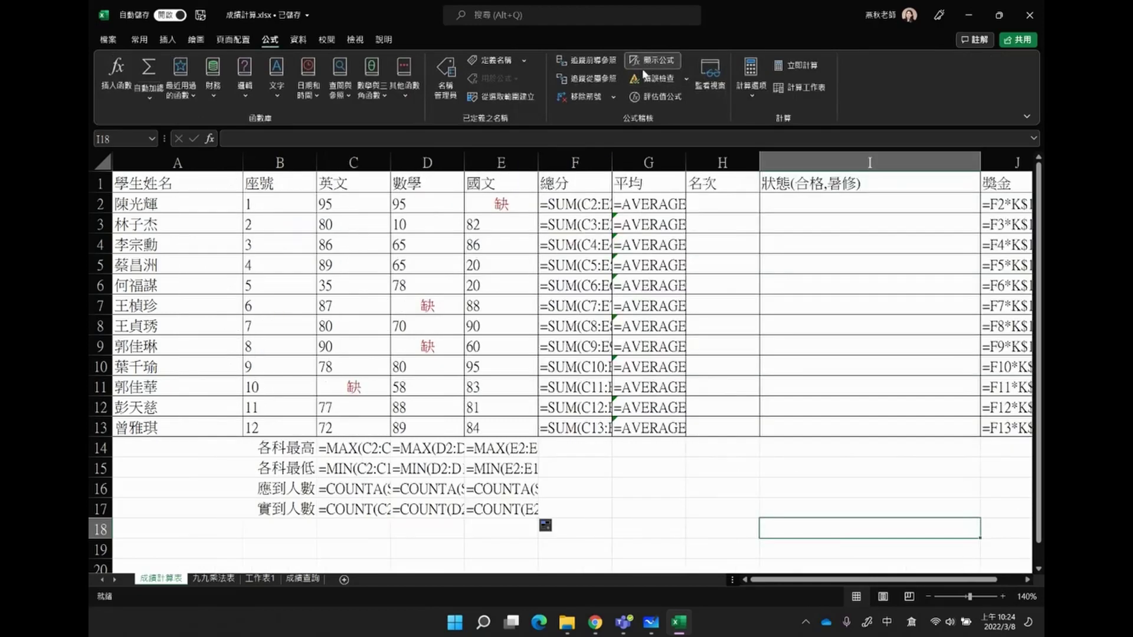
{"action": "left_click", "coordinate": [103, 161]}
{"action": "double_click", "coordinate": [242, 161]}
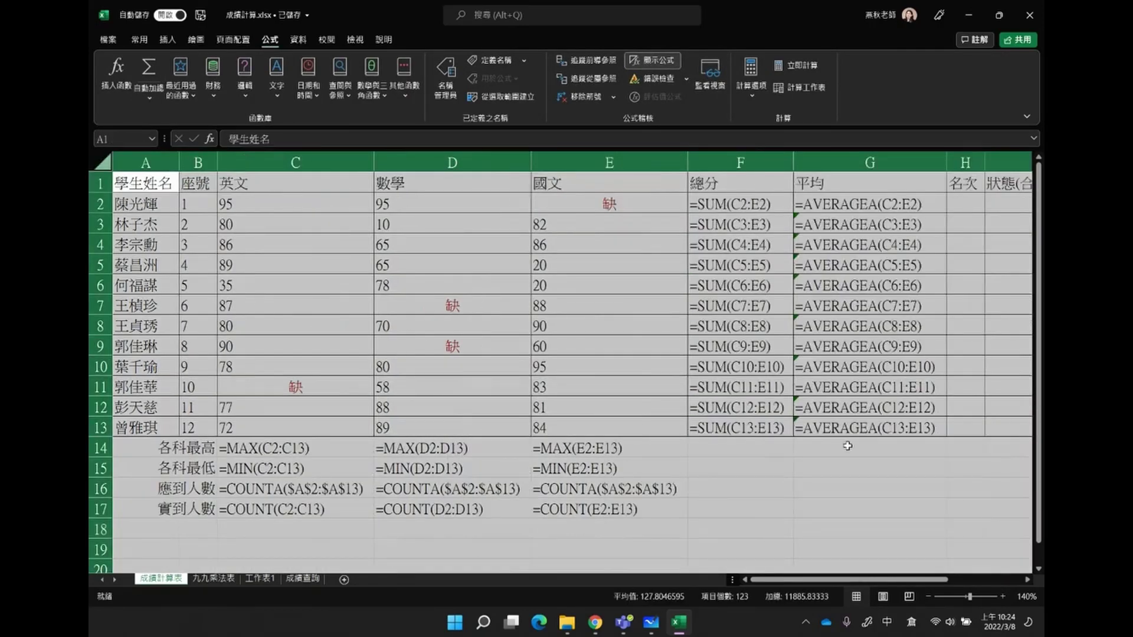
{"action": "left_click", "coordinate": [886, 468]}
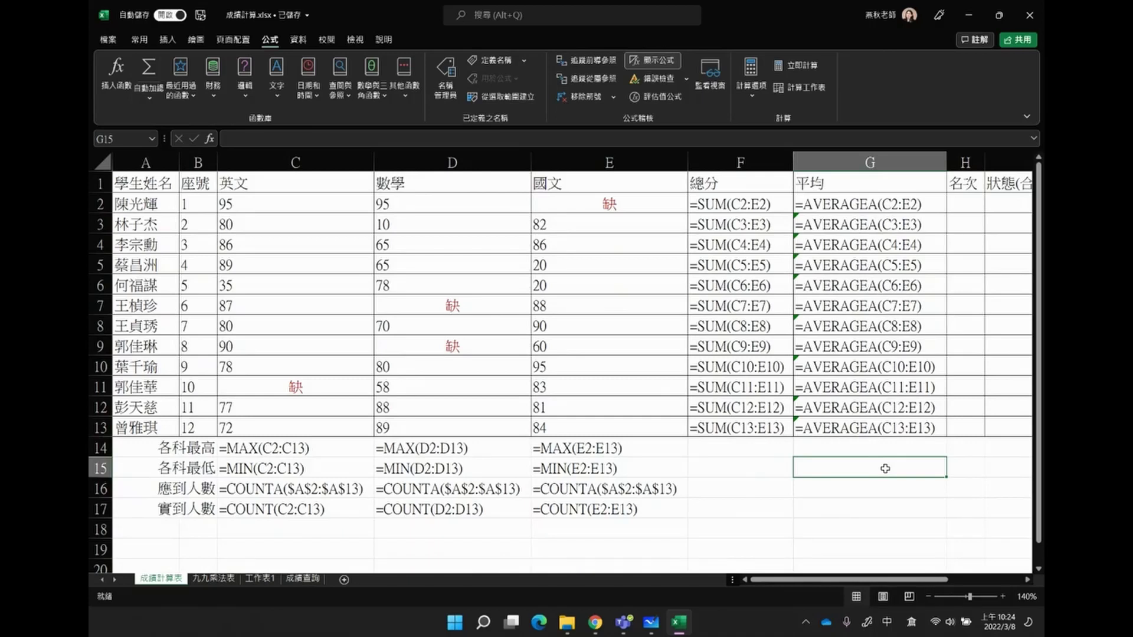